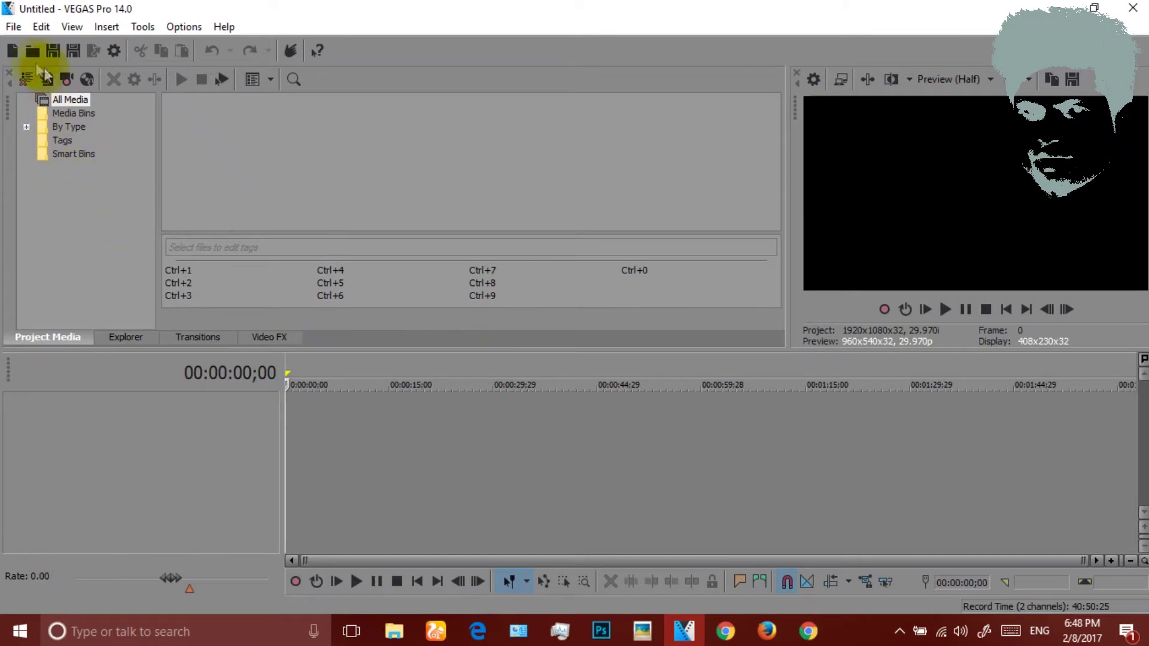
pyautogui.click(14, 26)
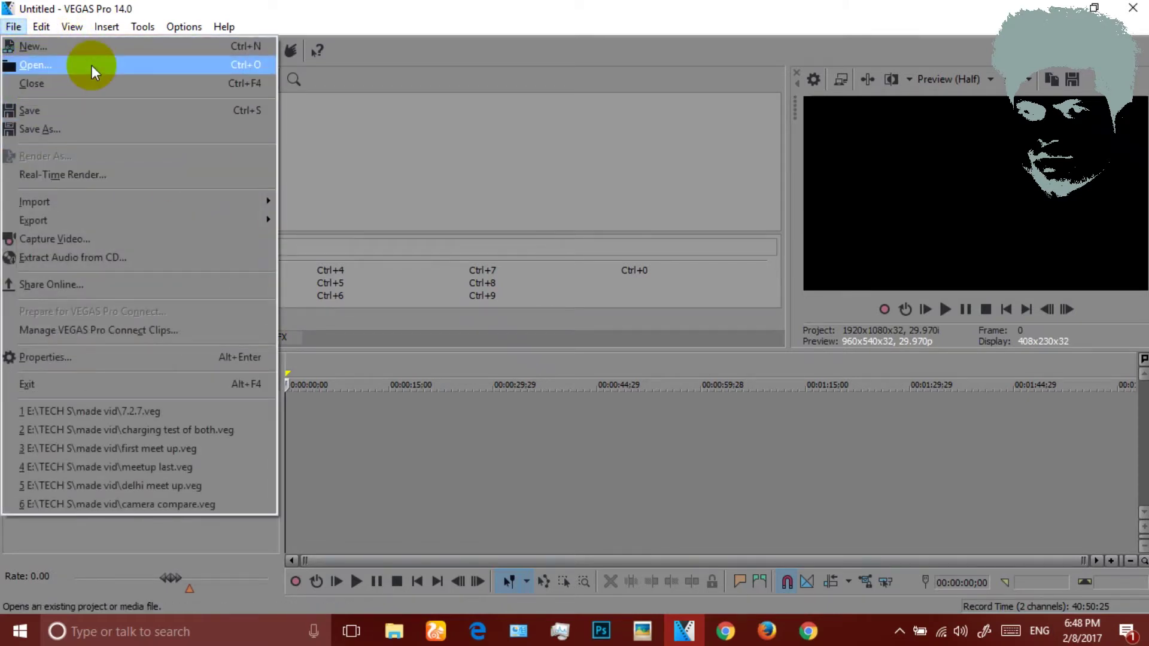
pyautogui.click(363, 178)
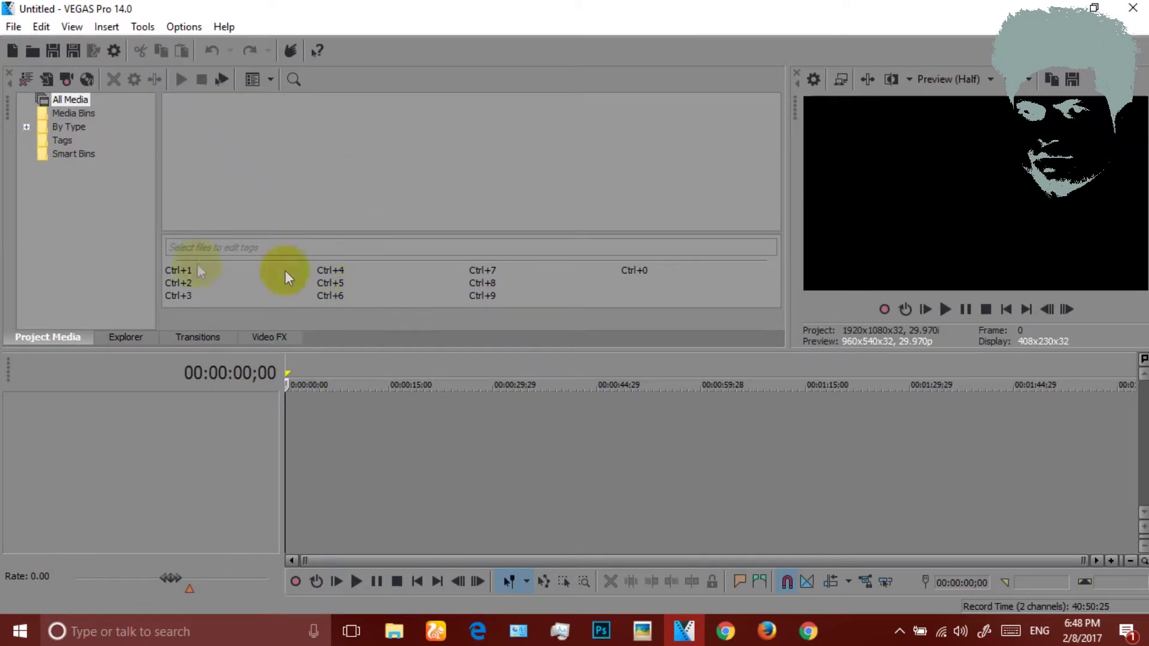
# Step: Switch to File Explorer and review the video, music, logo, end-screen and intro files in the "for video making" folder
pyautogui.click(394, 631)
pyautogui.click(517, 557)
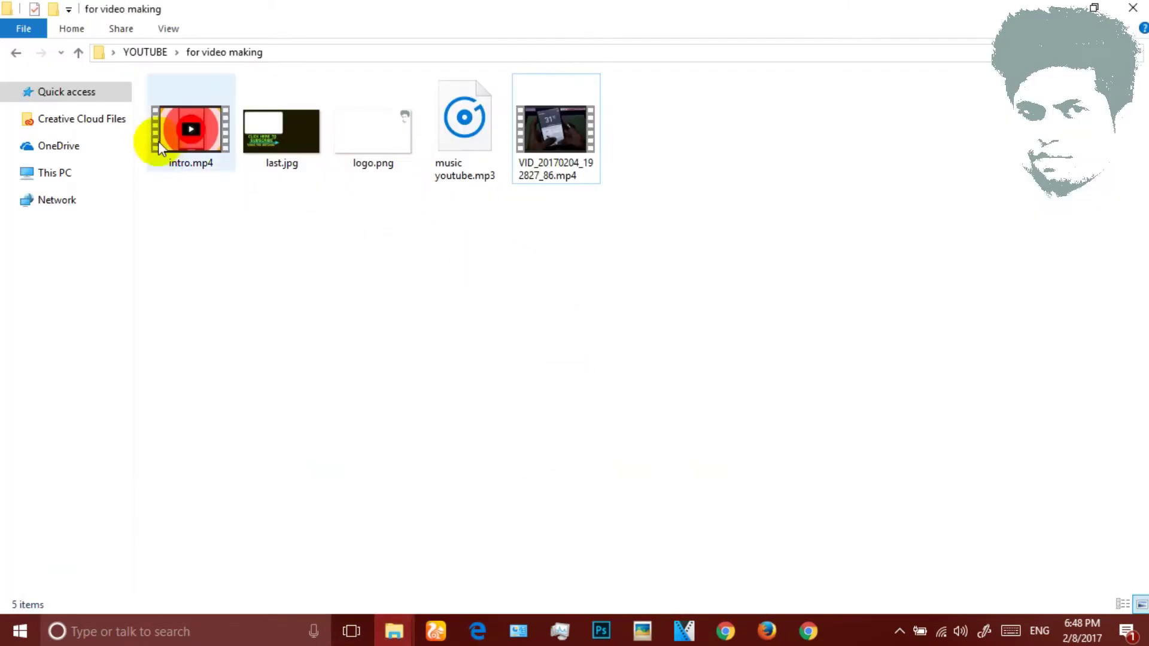
pyautogui.click(555, 161)
pyautogui.click(462, 117)
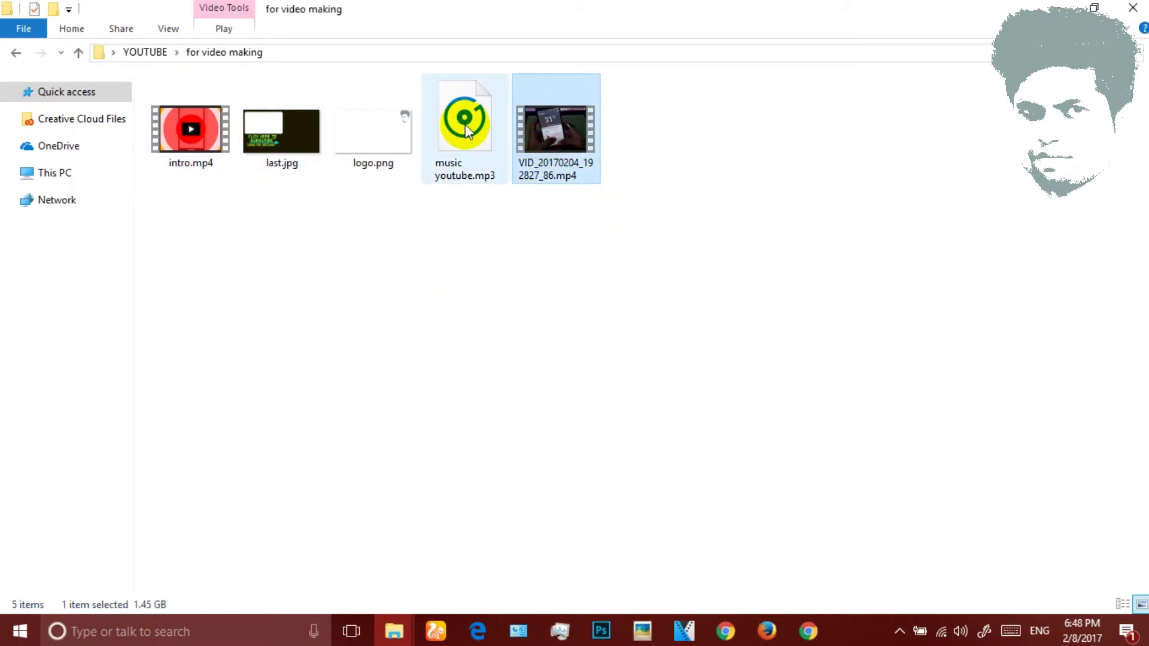
pyautogui.click(376, 123)
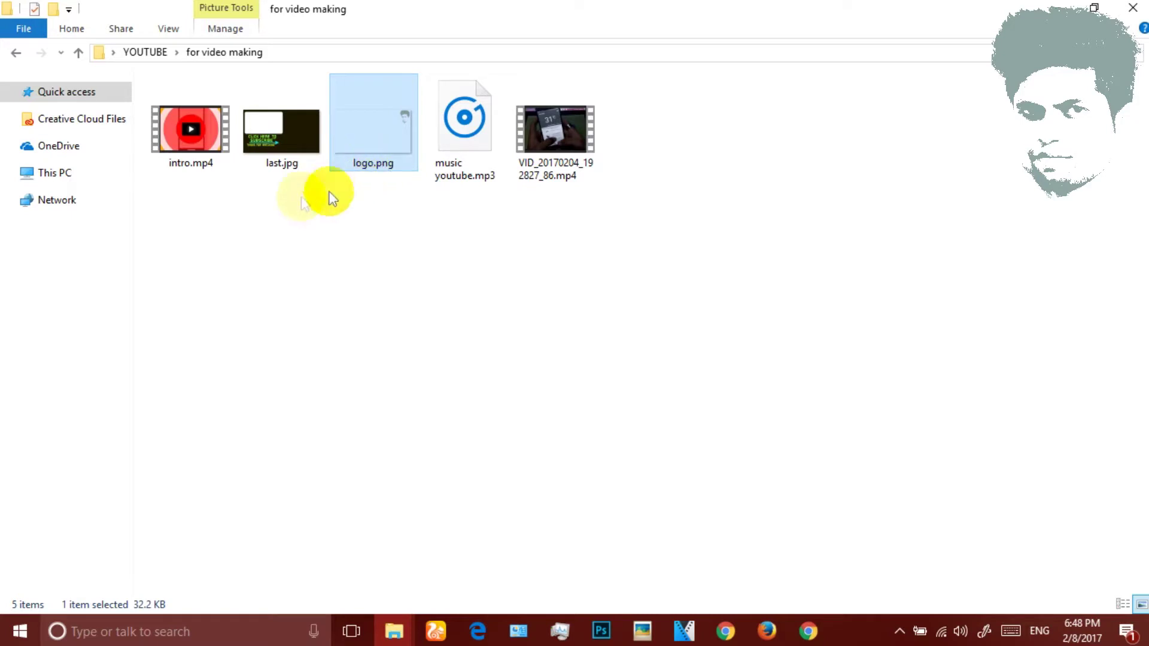
pyautogui.click(269, 167)
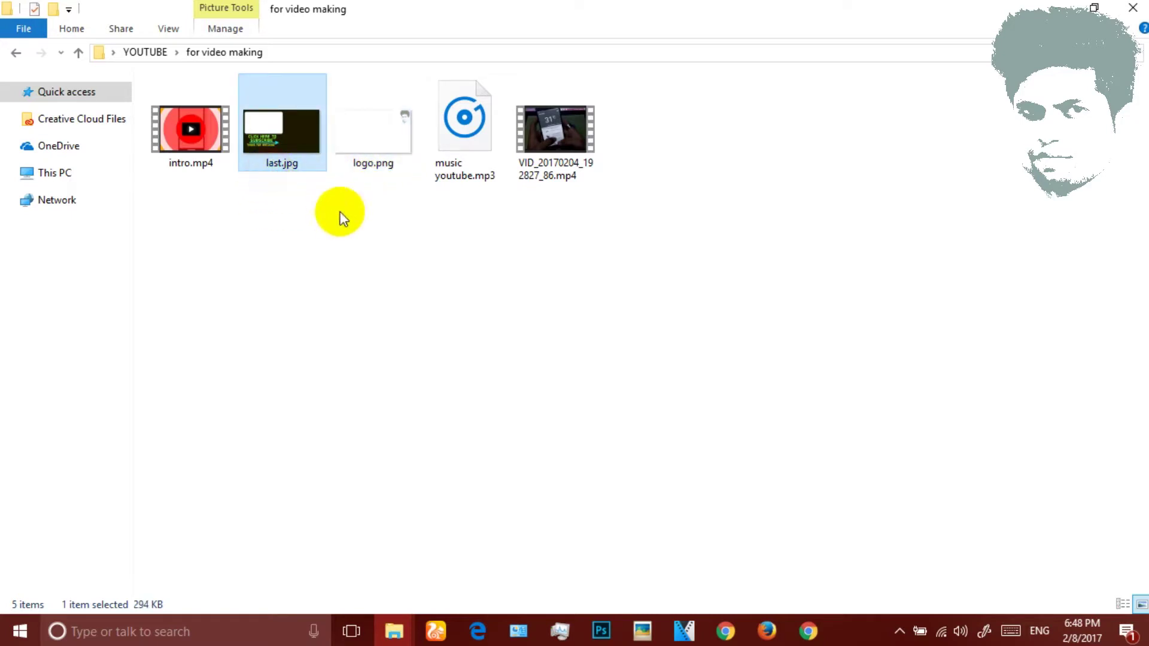
pyautogui.doubleClick(279, 157)
pyautogui.scroll(-6, 508, 316)
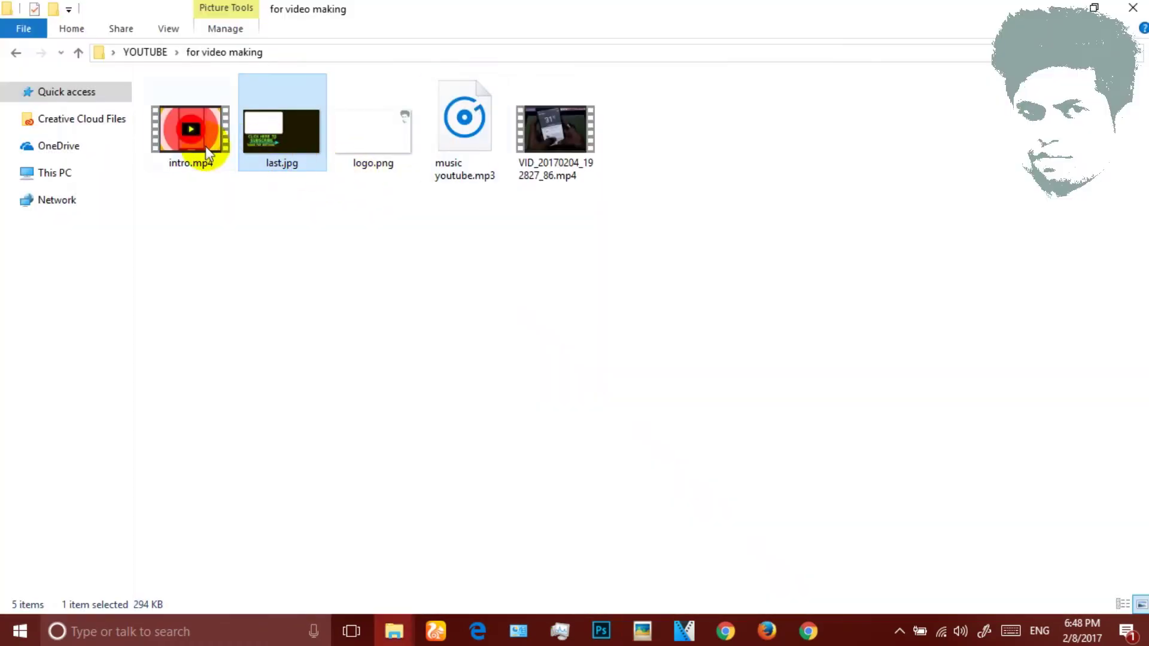
pyautogui.click(206, 150)
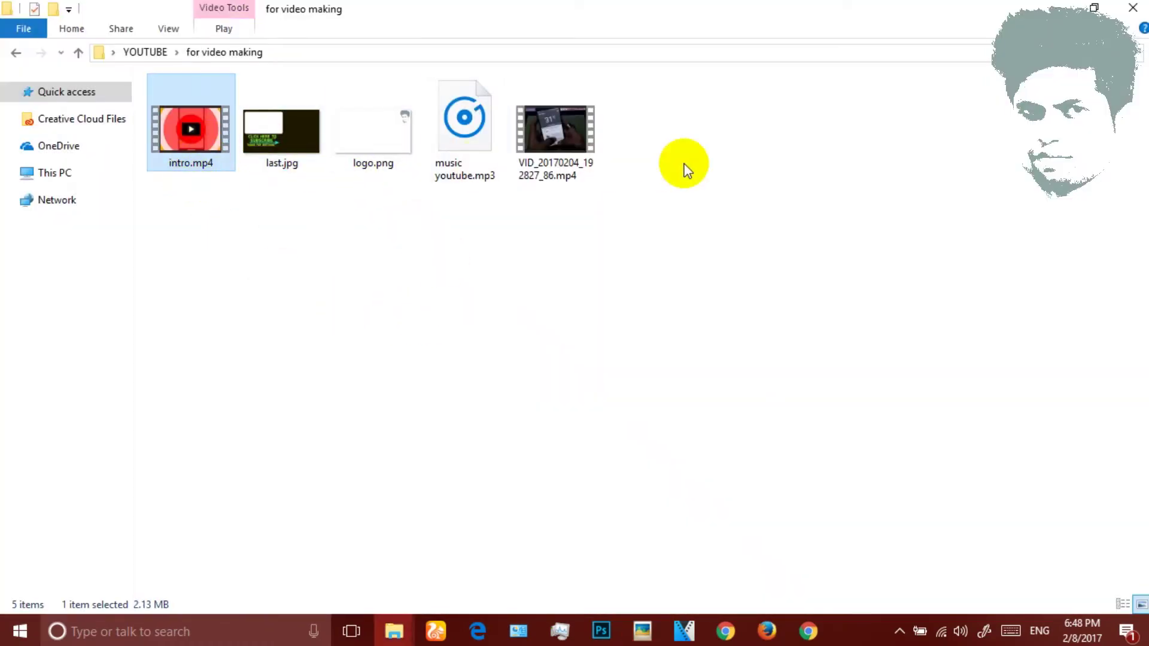
# Step: Import all five files from the "for video making" folder into the VEGAS Pro project media
pyautogui.click(683, 164)
pyautogui.moveTo(762, 139); pyautogui.dragTo(178, 146)
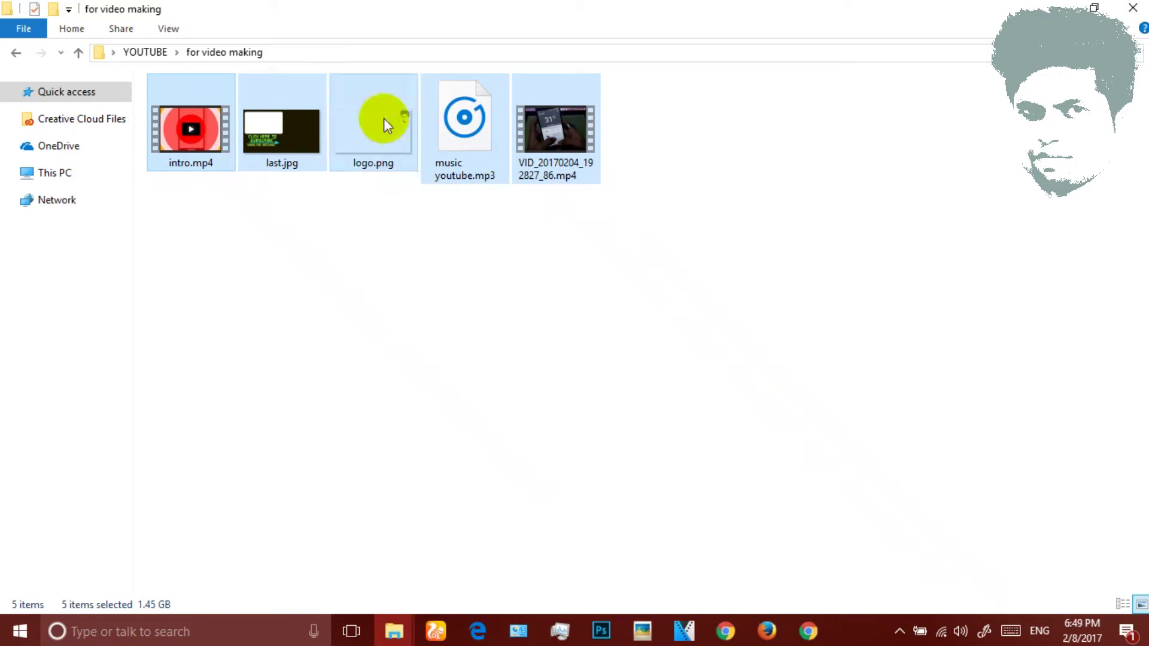
pyautogui.moveTo(380, 128); pyautogui.dragTo(216, 164)
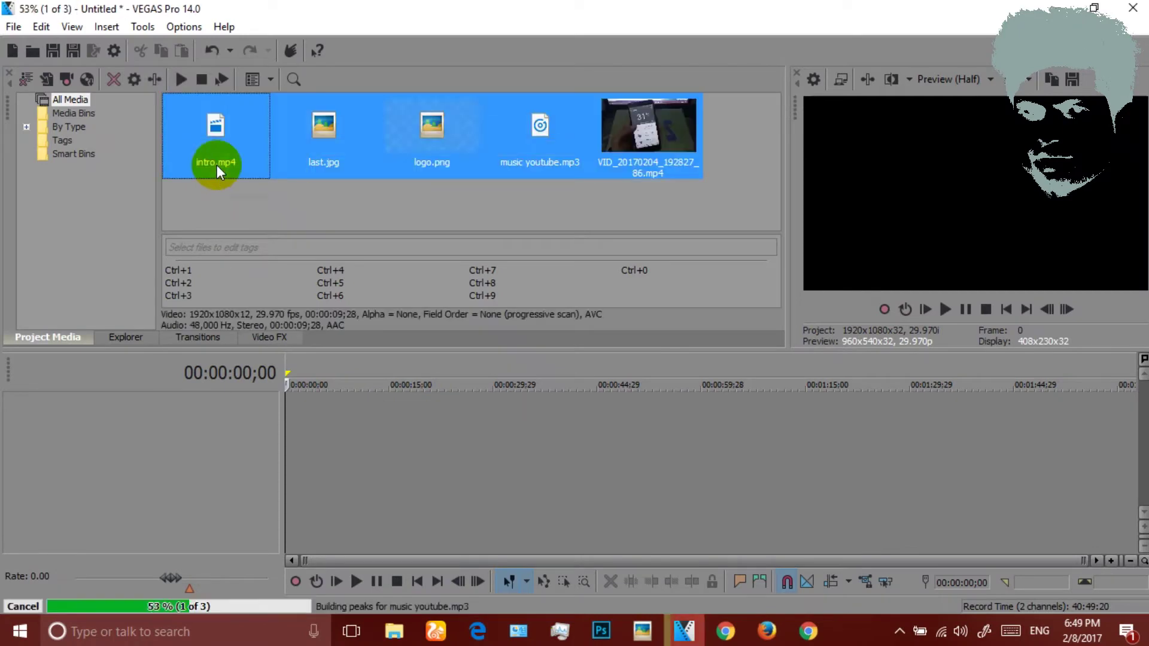
pyautogui.click(336, 193)
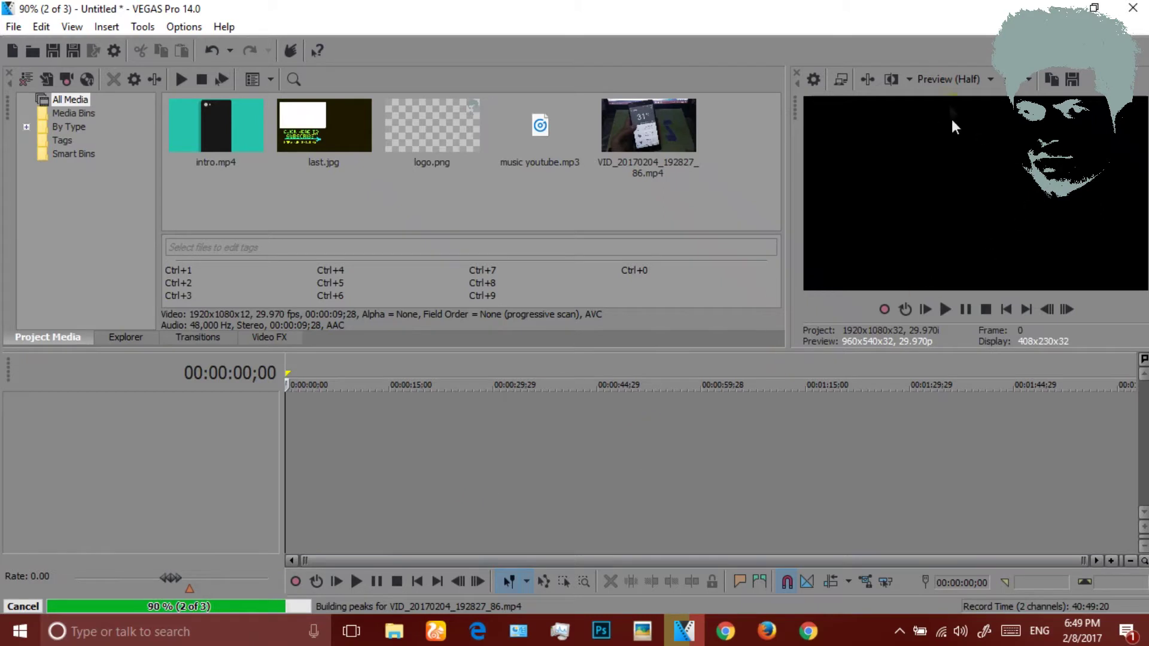
# Step: Set the video preview quality to Preview (Auto) and enlarge the preview area slightly in width and height
pyautogui.click(953, 85)
pyautogui.moveTo(960, 120)
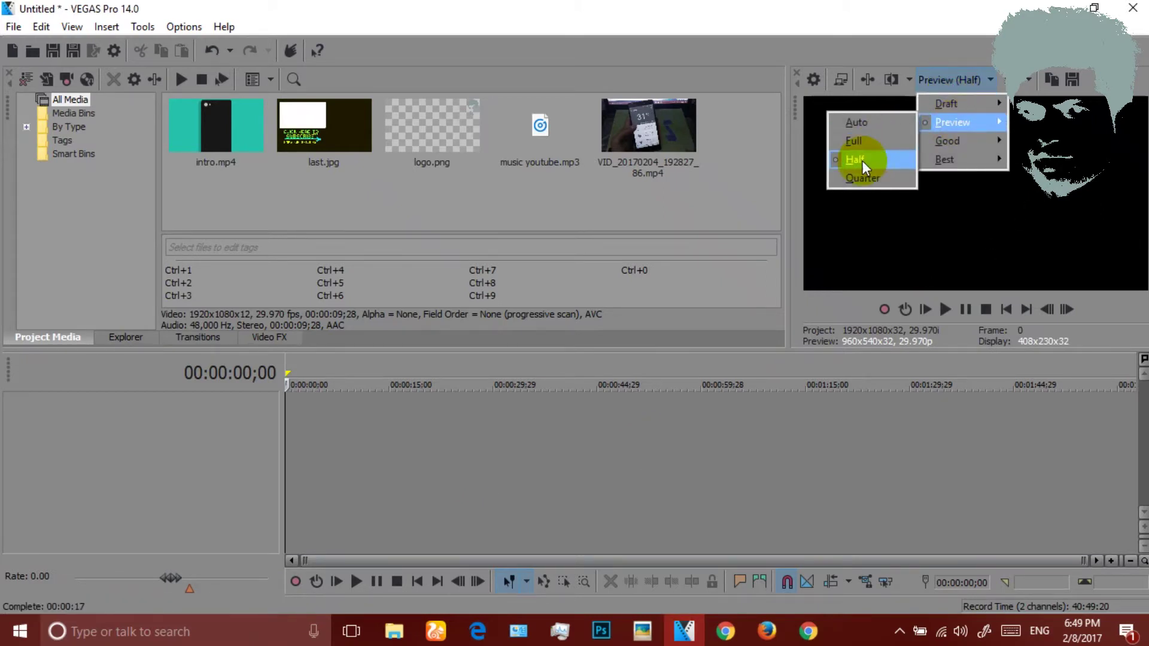
pyautogui.click(861, 122)
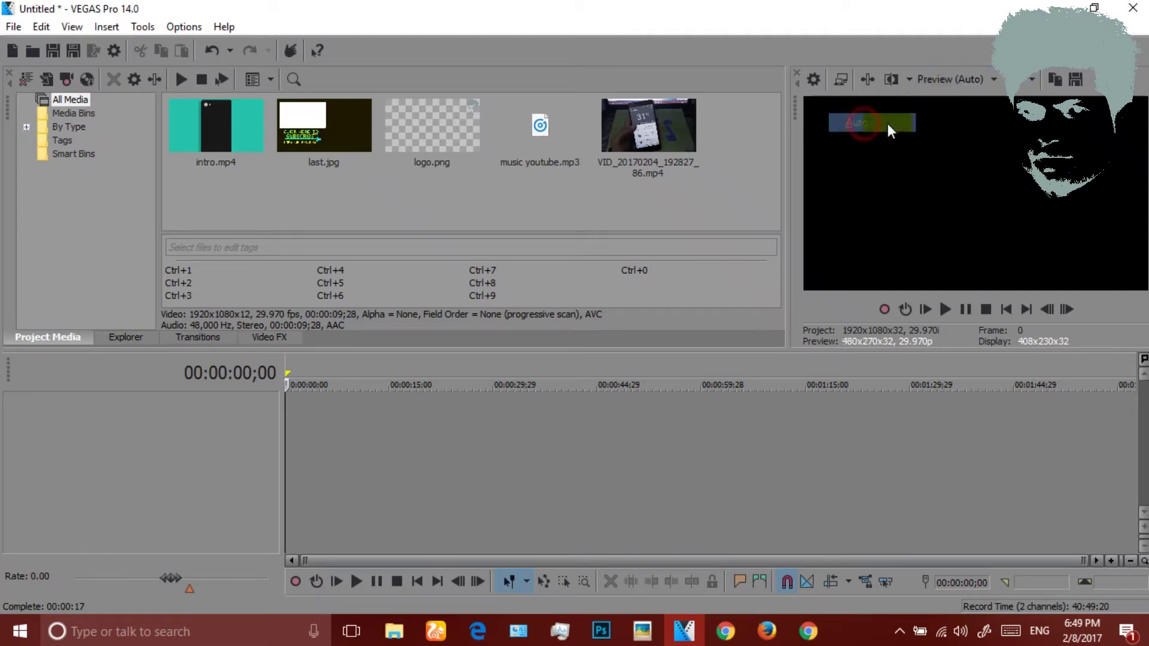
pyautogui.moveTo(790, 159); pyautogui.dragTo(766, 169)
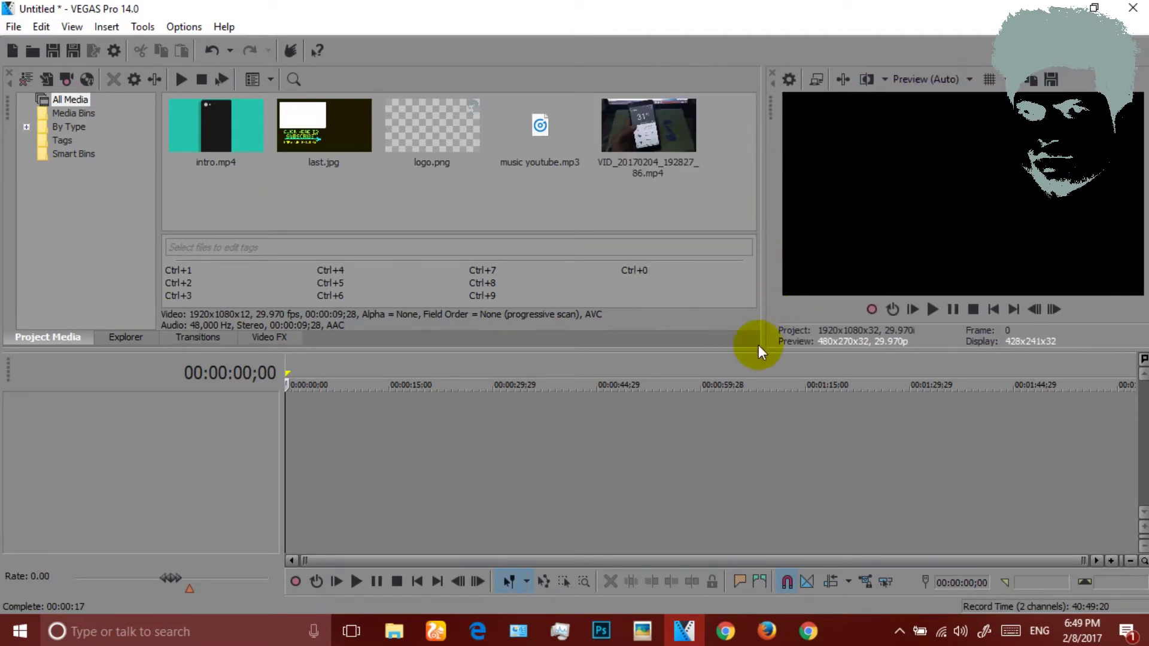
pyautogui.moveTo(736, 354)
pyautogui.mouseDown()
pyautogui.moveTo(737, 449)
pyautogui.moveTo(726, 286)
pyautogui.moveTo(726, 429)
pyautogui.moveTo(727, 361)
pyautogui.mouseUp()
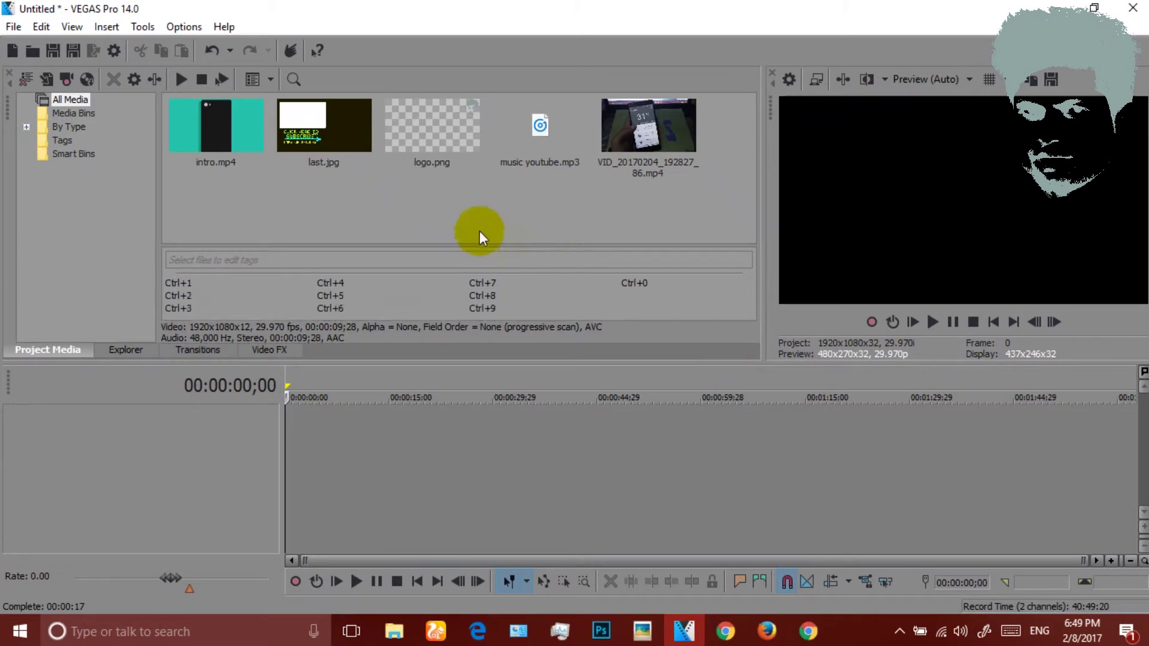
# Step: Place intro.mp4 at the very start of the timeline on new video and audio tracks
pyautogui.click(199, 141)
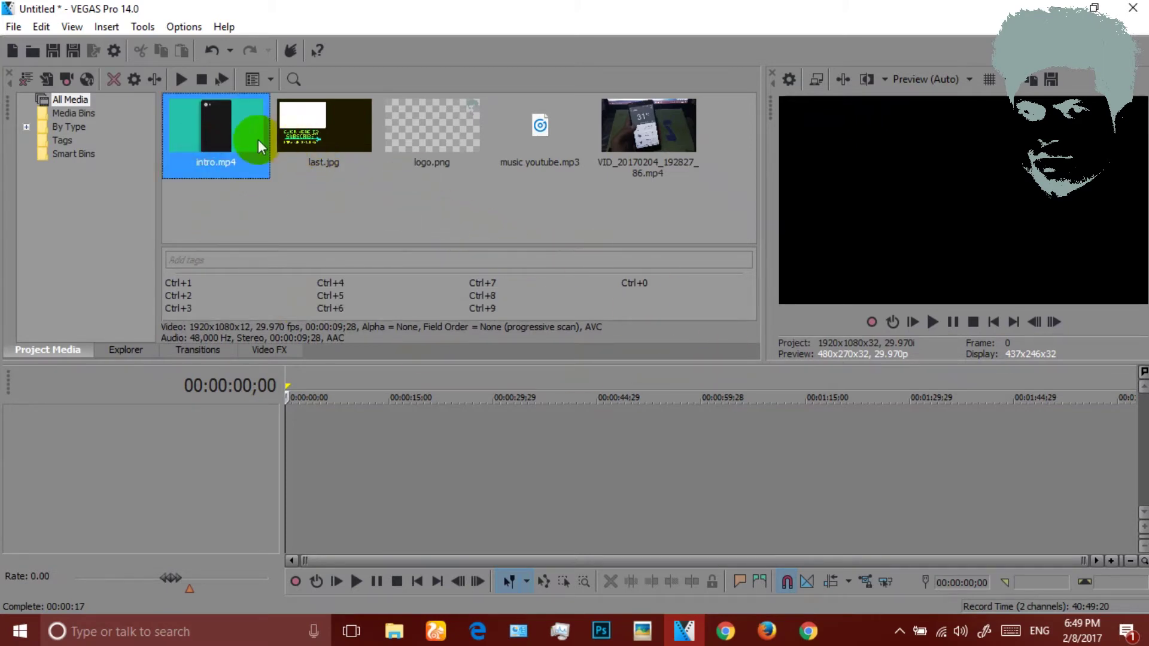
pyautogui.moveTo(247, 154); pyautogui.dragTo(285, 424)
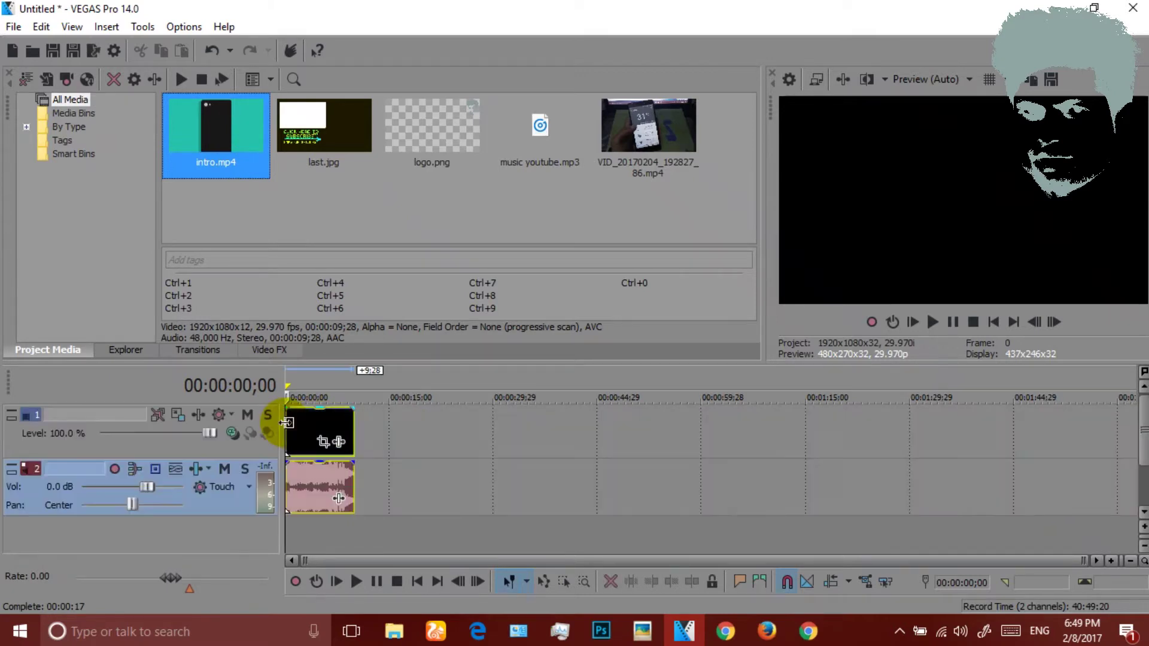
pyautogui.click(71, 446)
pyautogui.click(55, 505)
pyautogui.click(58, 446)
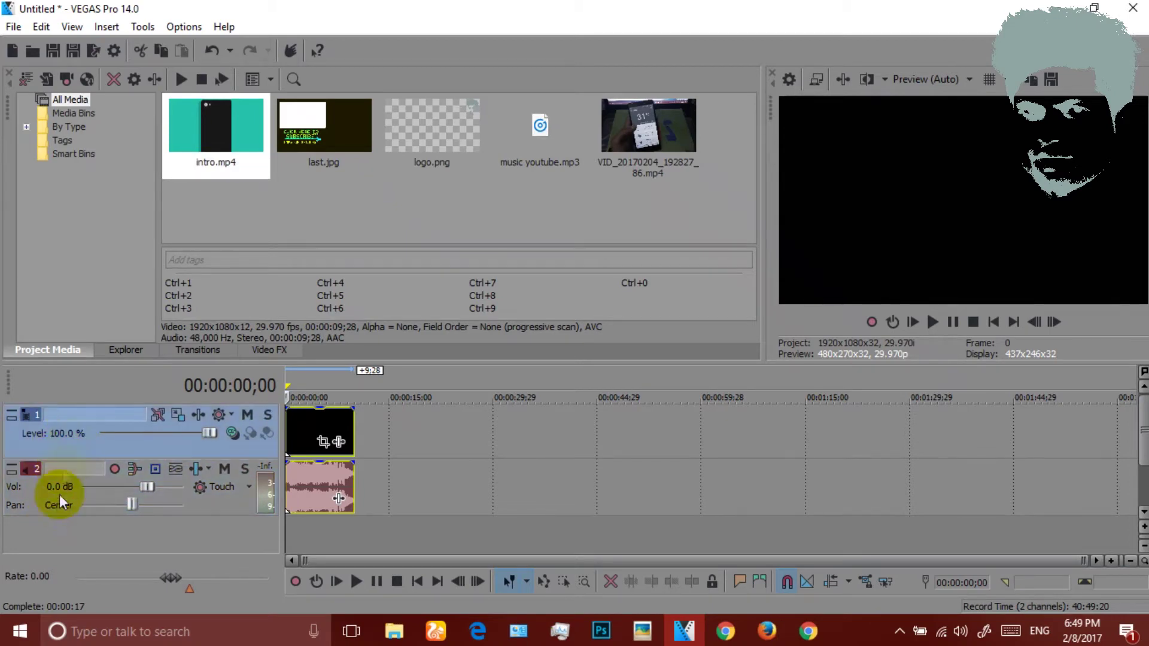
# Step: Scrub through the intro clip on the timeline to examine its frames in the preview
pyautogui.click(292, 423)
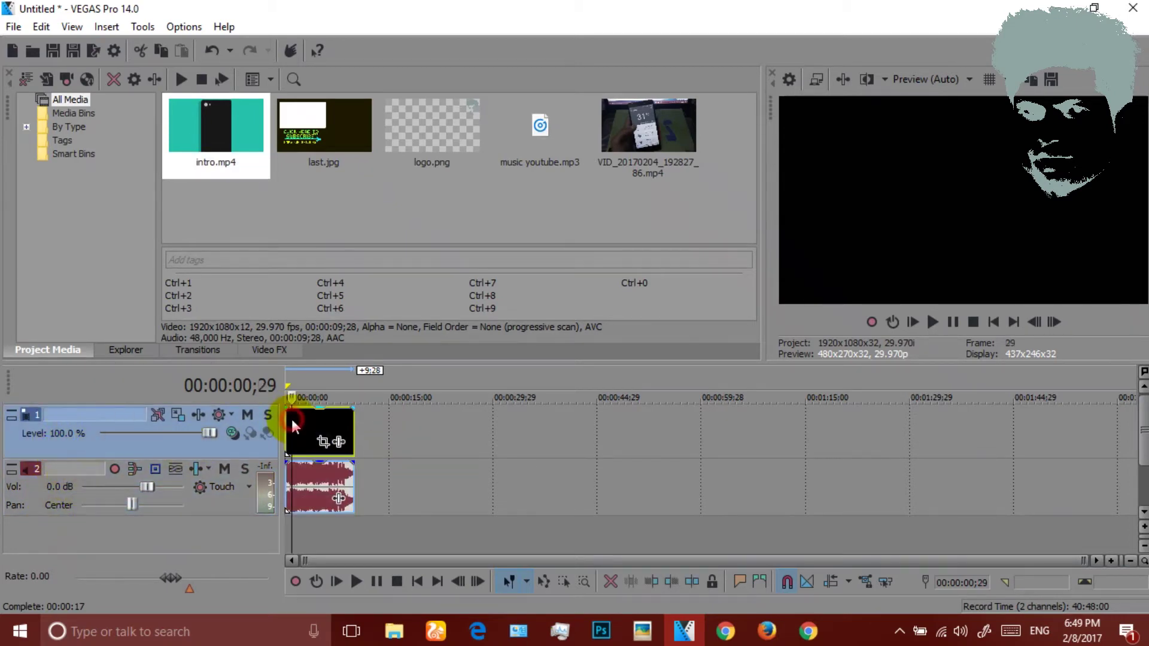
pyautogui.click(301, 416)
pyautogui.click(316, 420)
pyautogui.click(330, 418)
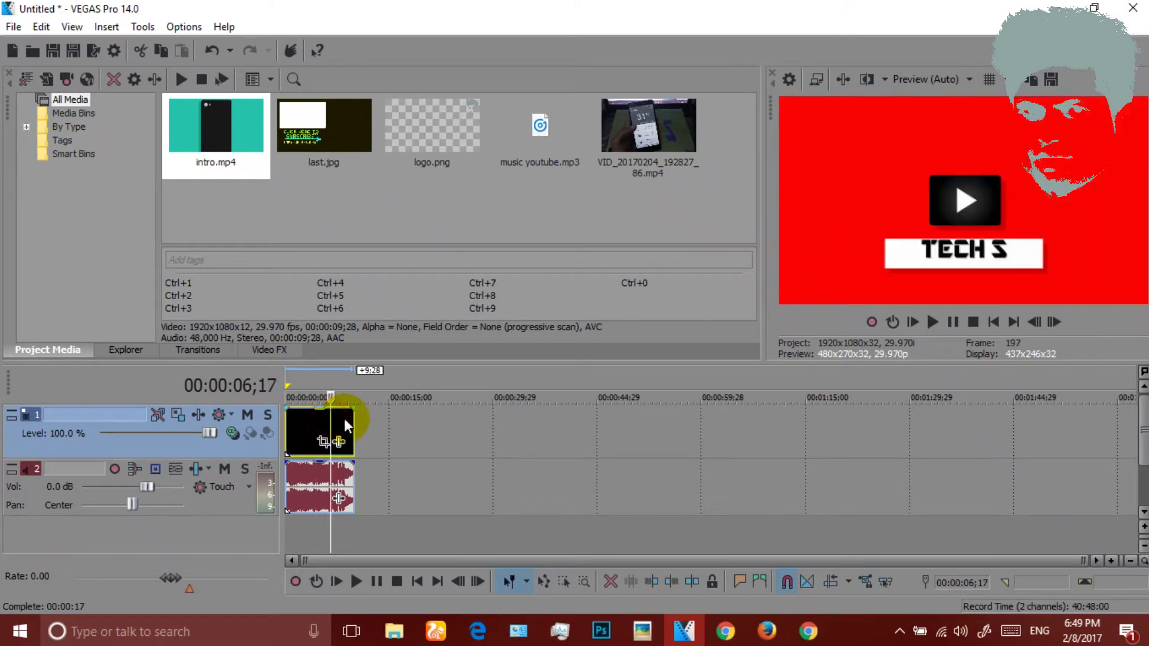
pyautogui.click(303, 418)
pyautogui.click(288, 421)
pyautogui.click(299, 420)
pyautogui.click(318, 421)
pyautogui.click(288, 425)
pyautogui.moveTo(289, 396); pyautogui.dragTo(302, 397)
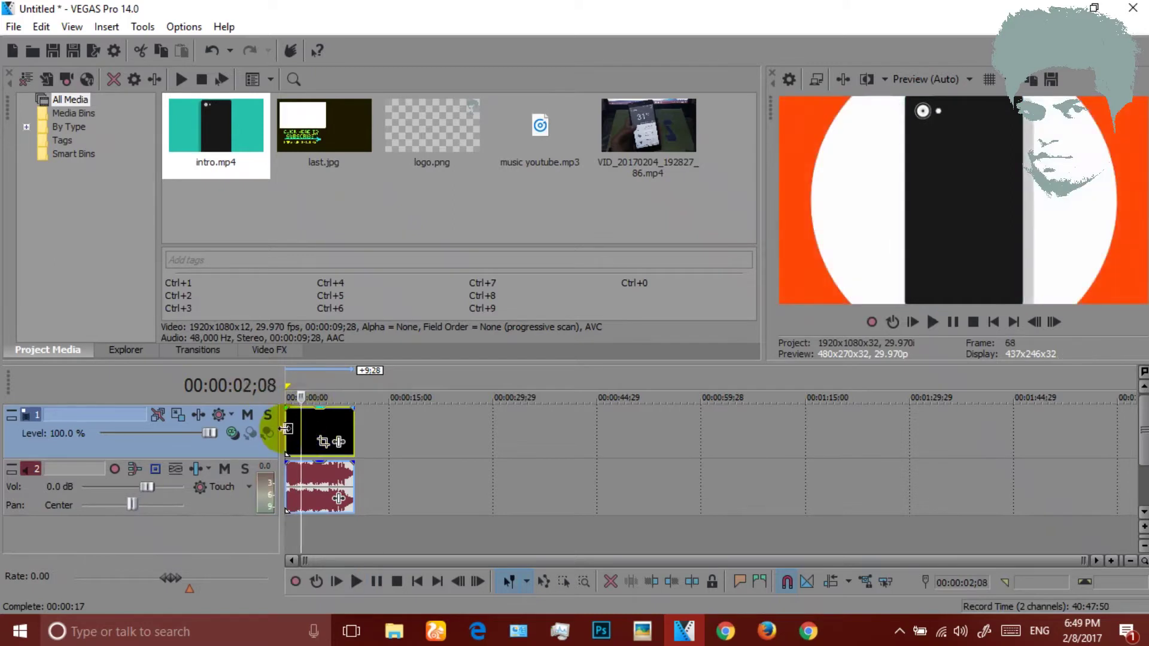
# Step: Play a few seconds of the intro clip, pause it and return the cursor to the timeline start
pyautogui.click(974, 323)
pyautogui.click(944, 326)
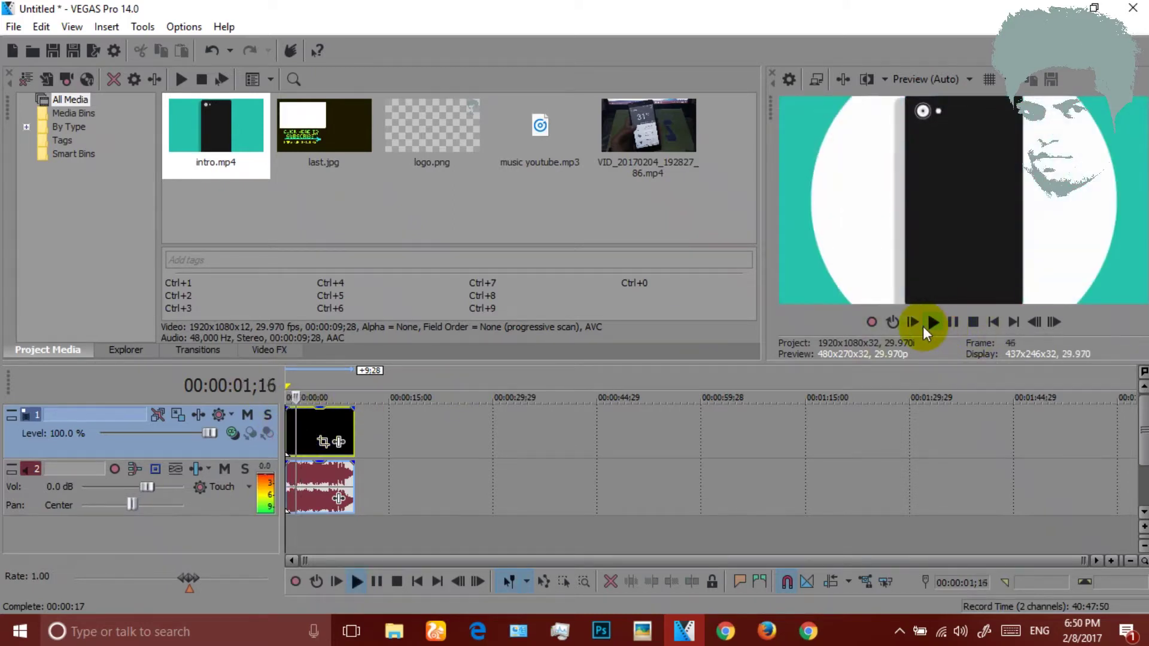
pyautogui.click(954, 324)
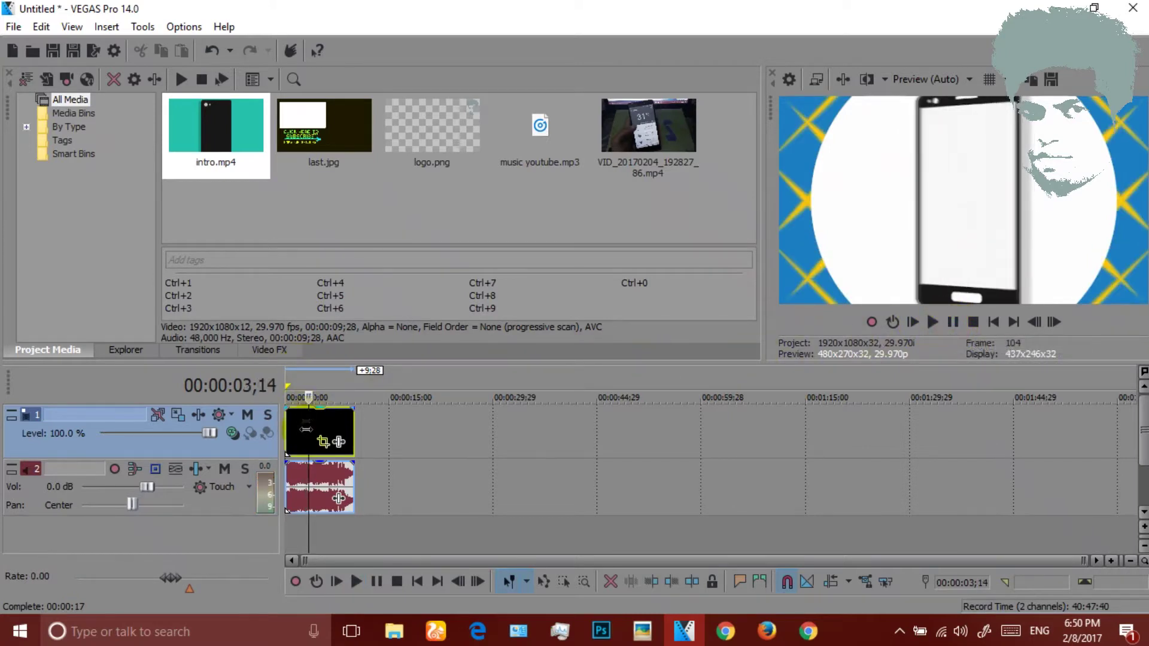
pyautogui.click(288, 430)
pyautogui.moveTo(288, 430)
pyautogui.mouseDown()
pyautogui.moveTo(360, 423)
pyautogui.moveTo(286, 419)
pyautogui.mouseUp()
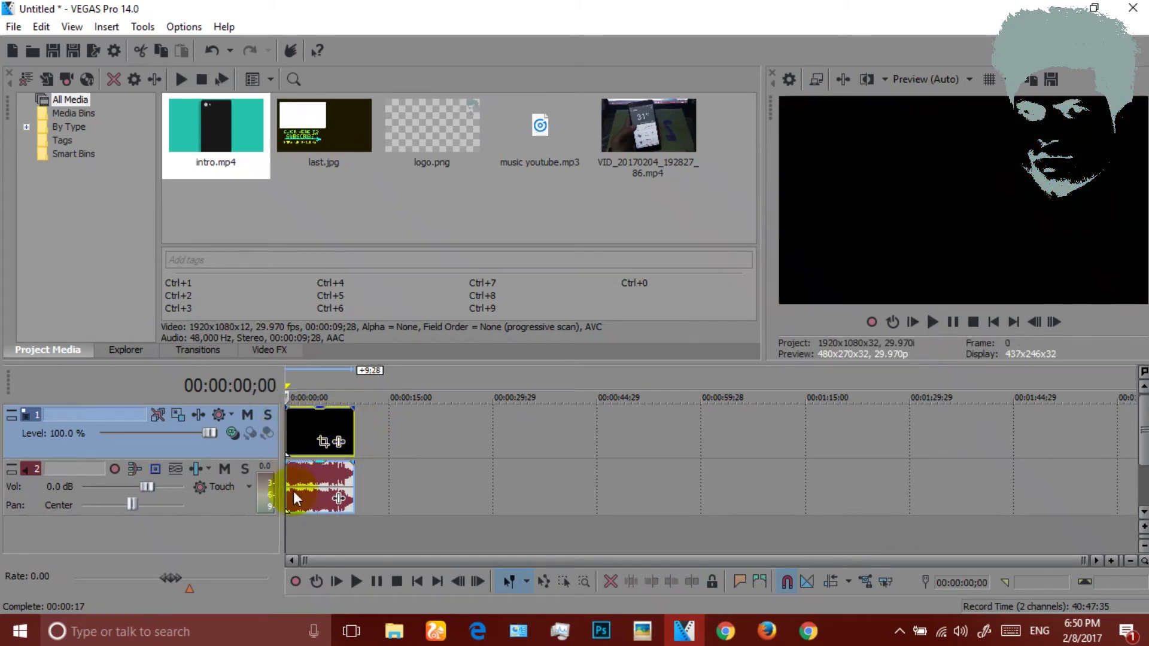
# Step: Add VID_20170204_192827_86.mp4 to the same tracks, directly after the intro clip
pyautogui.click(620, 146)
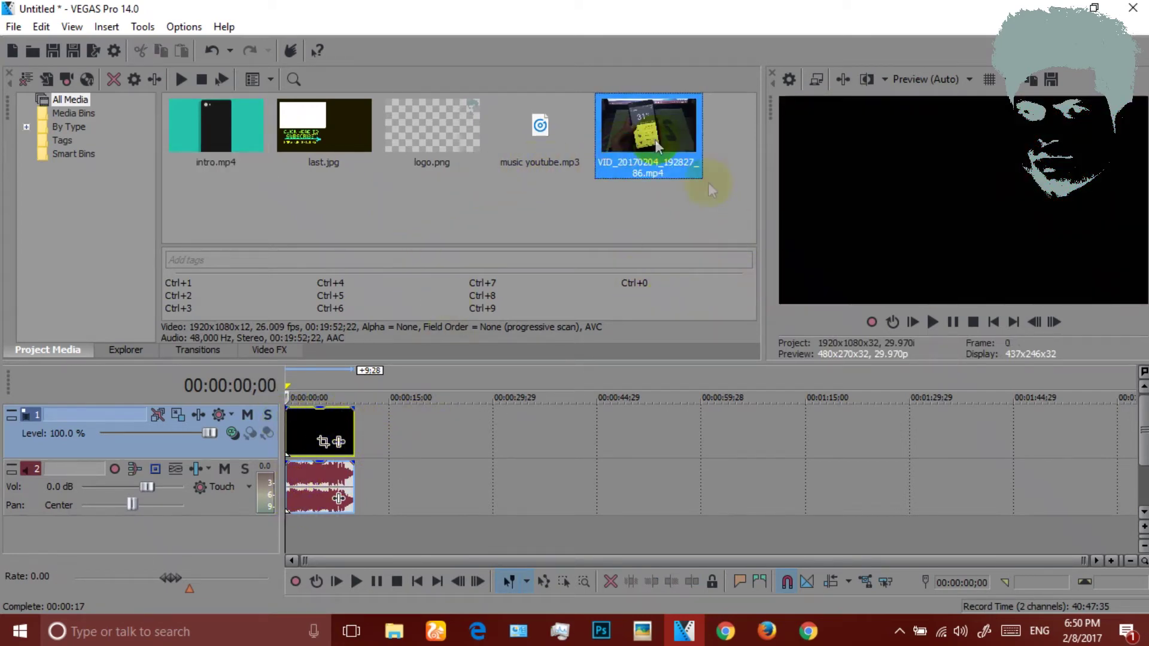
pyautogui.moveTo(667, 145); pyautogui.dragTo(564, 448)
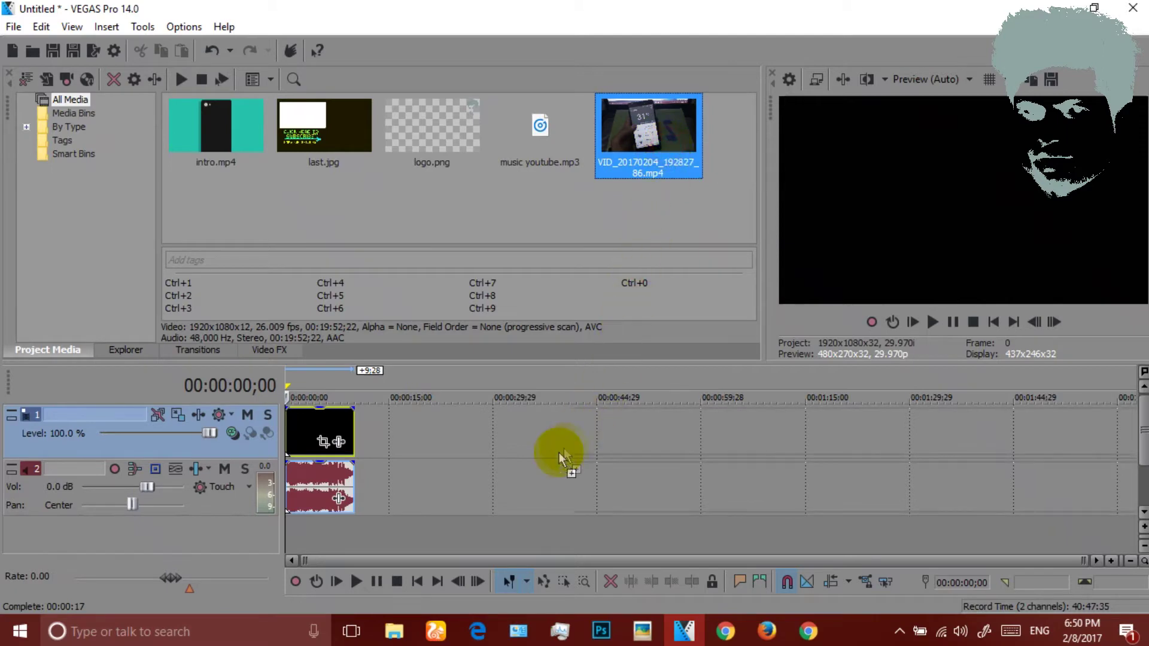
pyautogui.moveTo(360, 457); pyautogui.dragTo(360, 457)
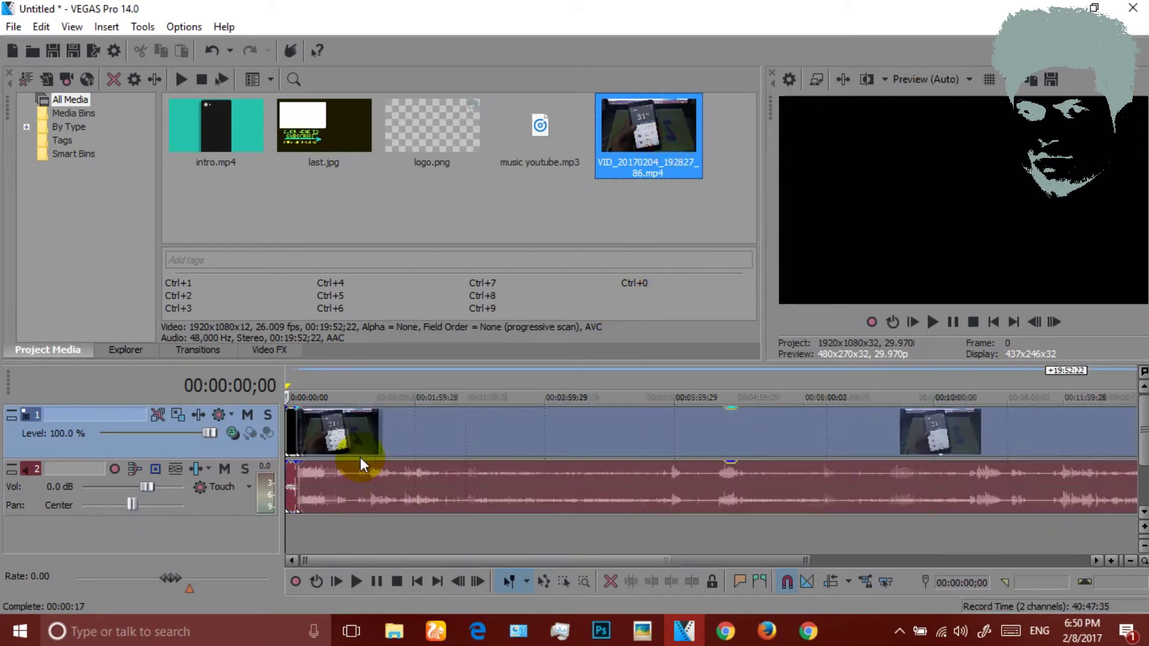
# Step: Split the phone video and its audio at 00:02:31;12
pyautogui.click(295, 427)
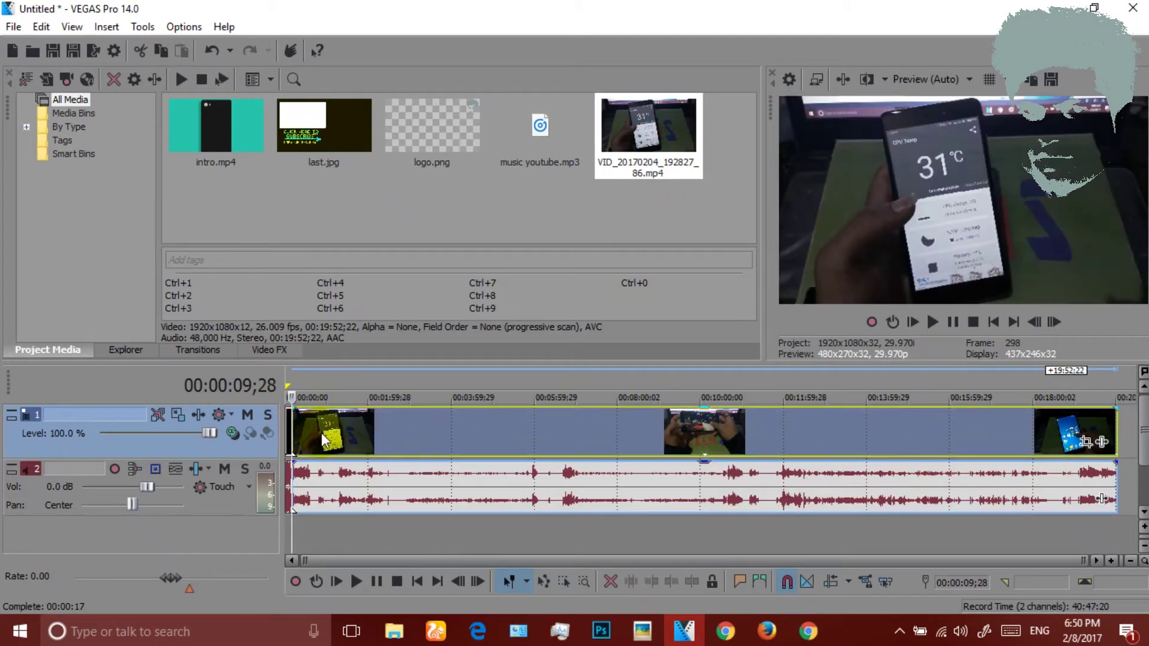
pyautogui.click(300, 430)
pyautogui.click(328, 437)
pyautogui.click(377, 433)
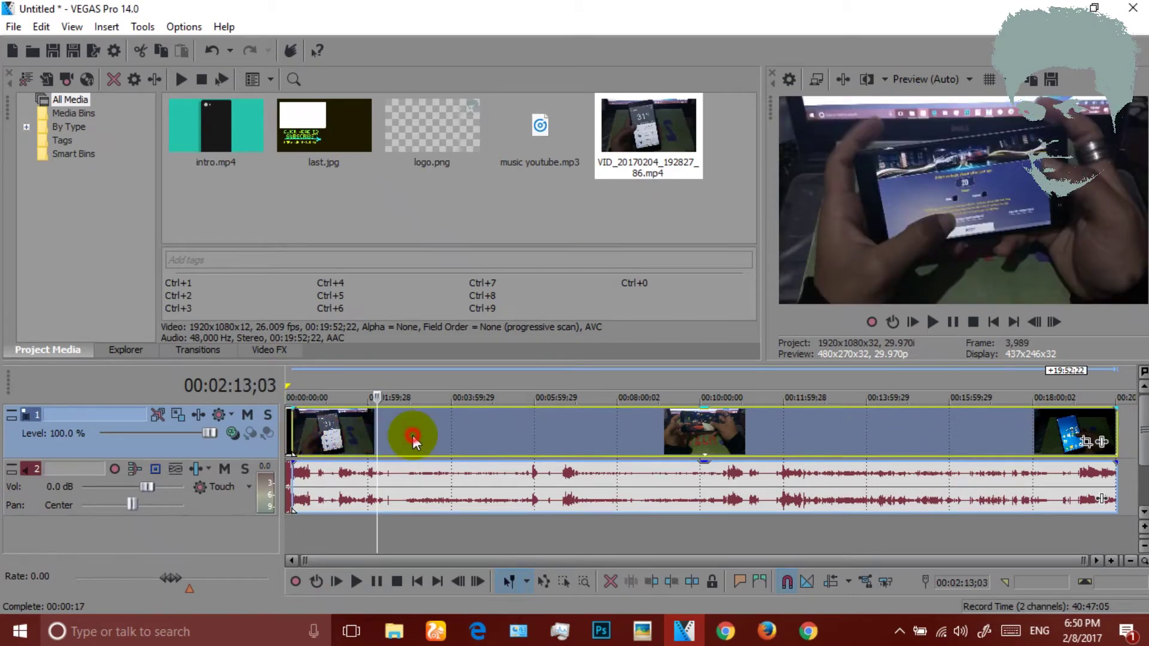
pyautogui.click(412, 435)
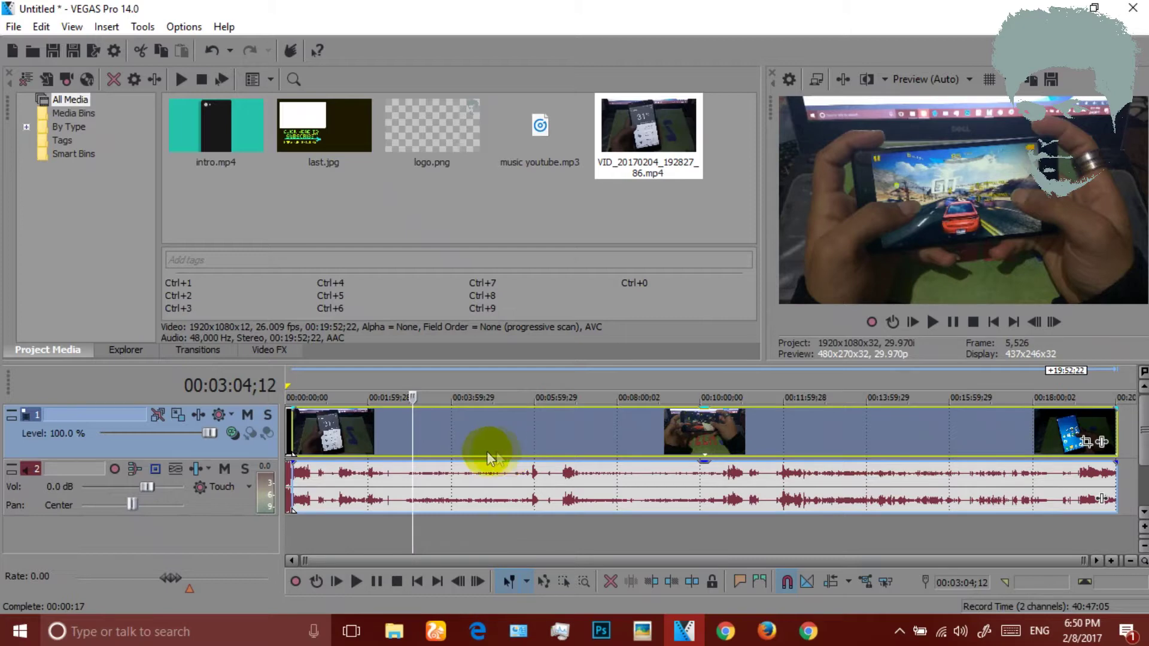
pyautogui.click(390, 434)
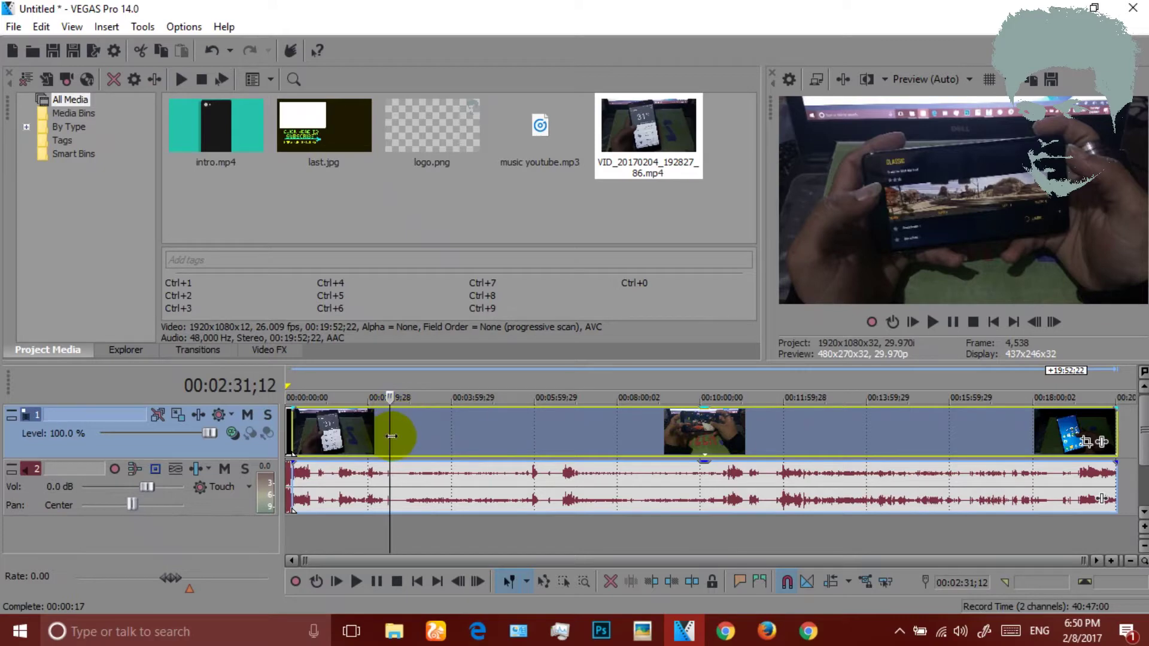
pyautogui.rightClick(390, 436)
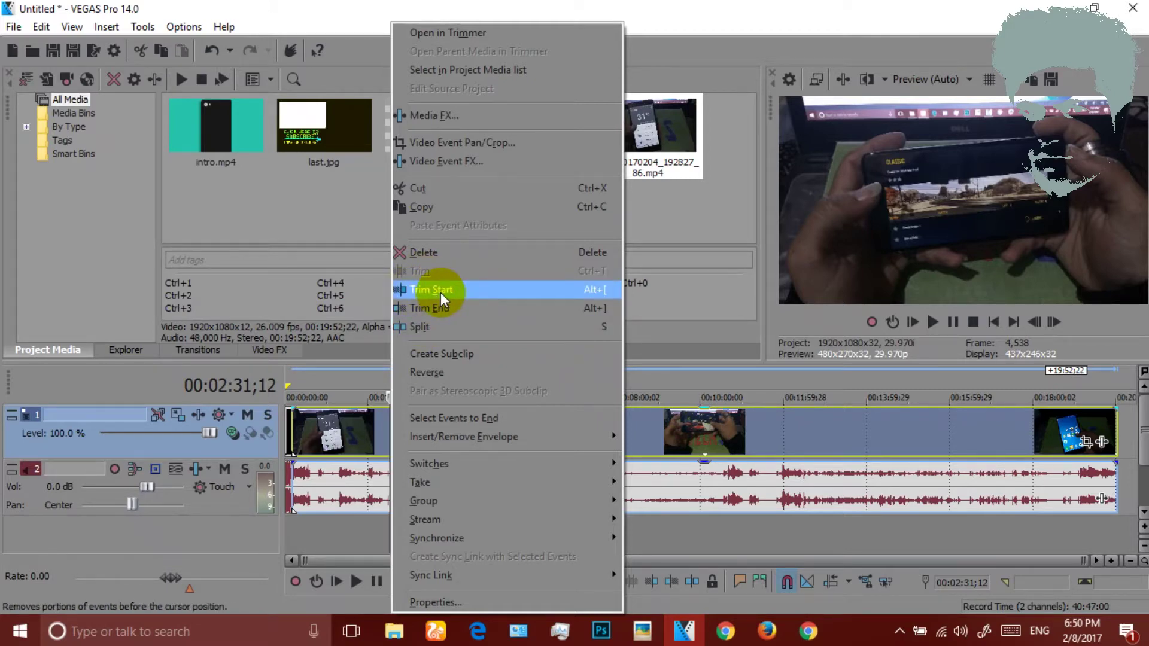
pyautogui.click(445, 325)
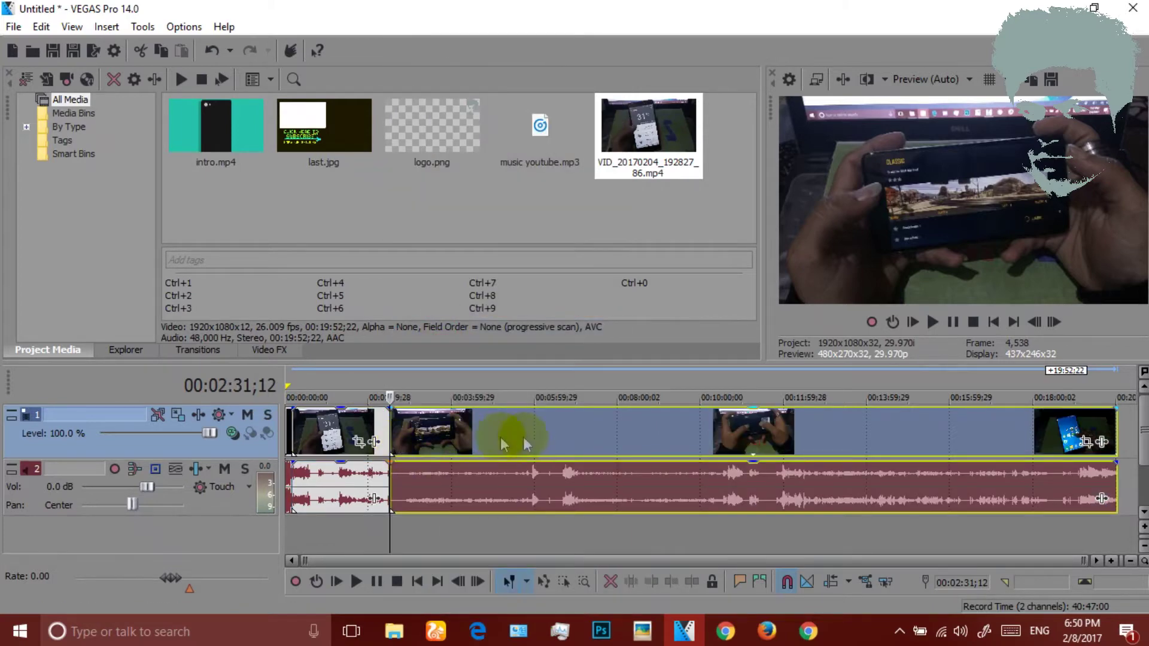
# Step: Split the second part of the phone video and its audio at 00:05:50;12
pyautogui.moveTo(423, 430)
pyautogui.mouseDown()
pyautogui.moveTo(527, 424)
pyautogui.moveTo(426, 432)
pyautogui.mouseUp()
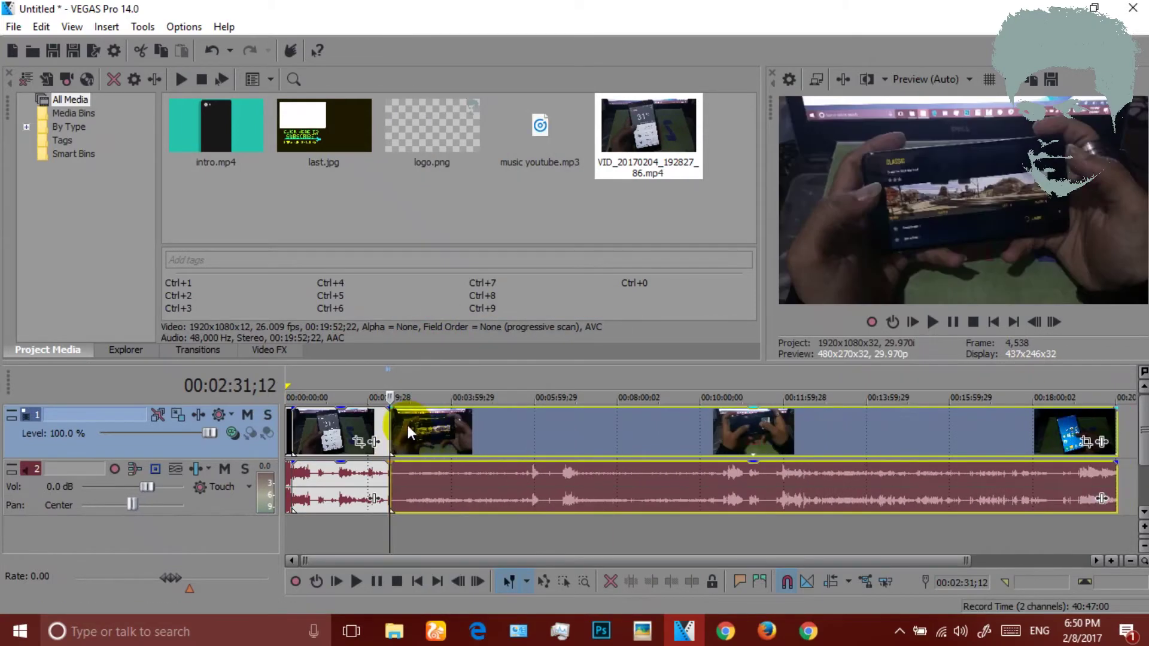
pyautogui.click(510, 435)
pyautogui.click(526, 433)
pyautogui.rightClick(527, 432)
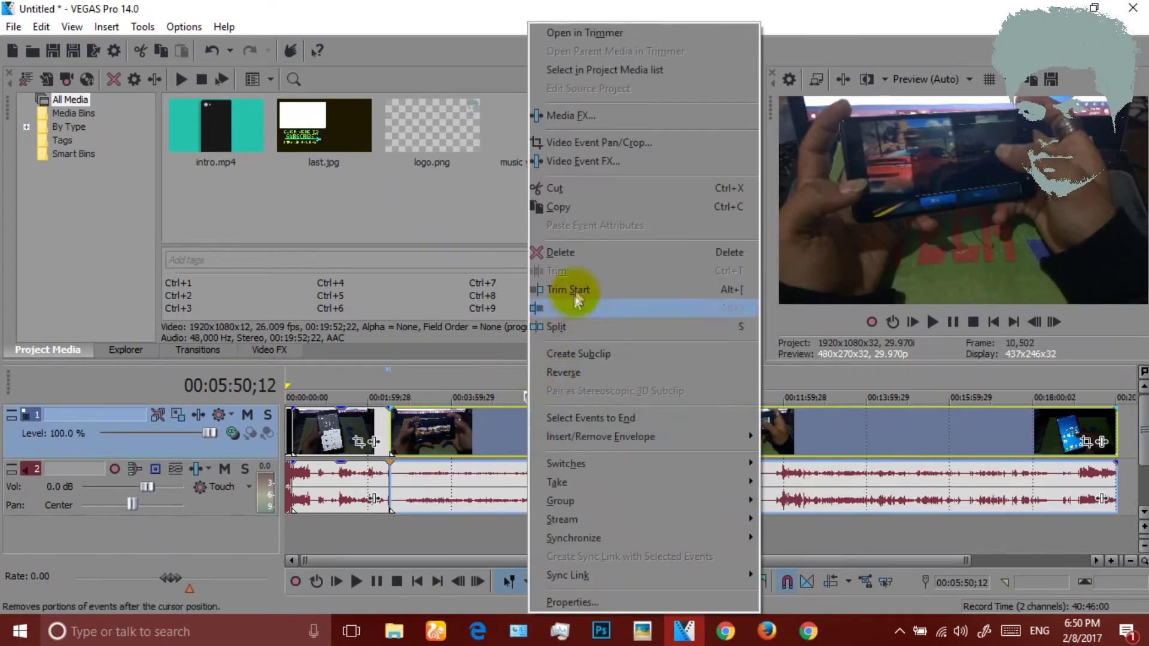
pyautogui.click(568, 328)
# Step: Delete the phone video segment between 00:02:31;12 and 00:05:50;12 and move the remaining footage up against the first part
pyautogui.click(483, 426)
pyautogui.rightClick(483, 426)
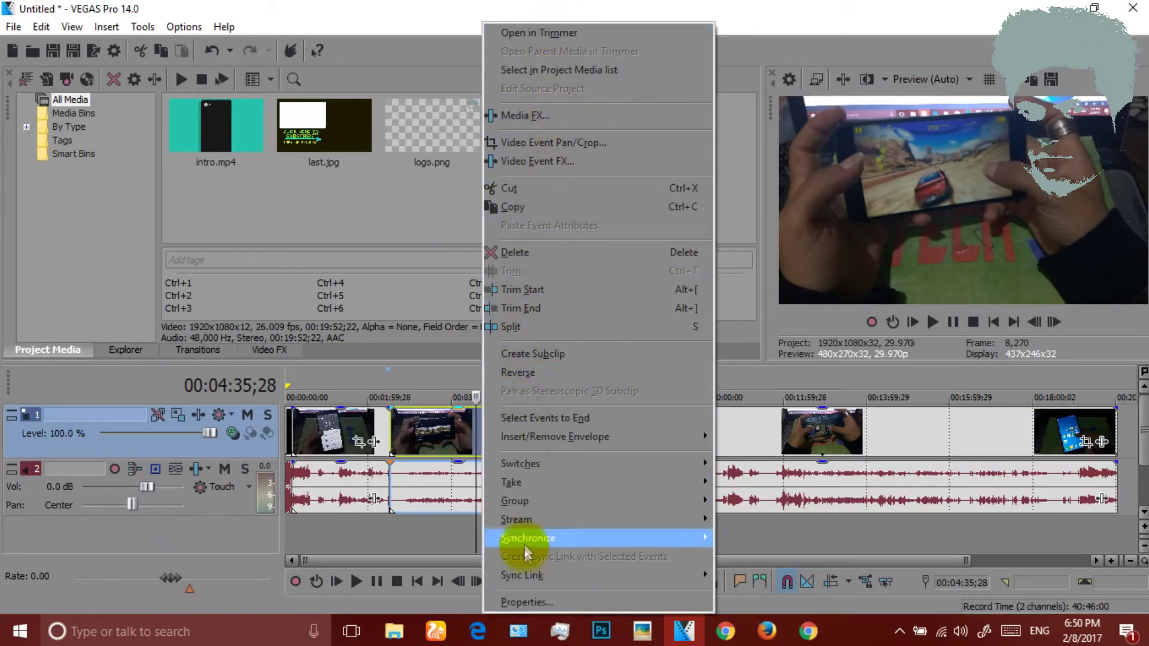
pyautogui.click(533, 255)
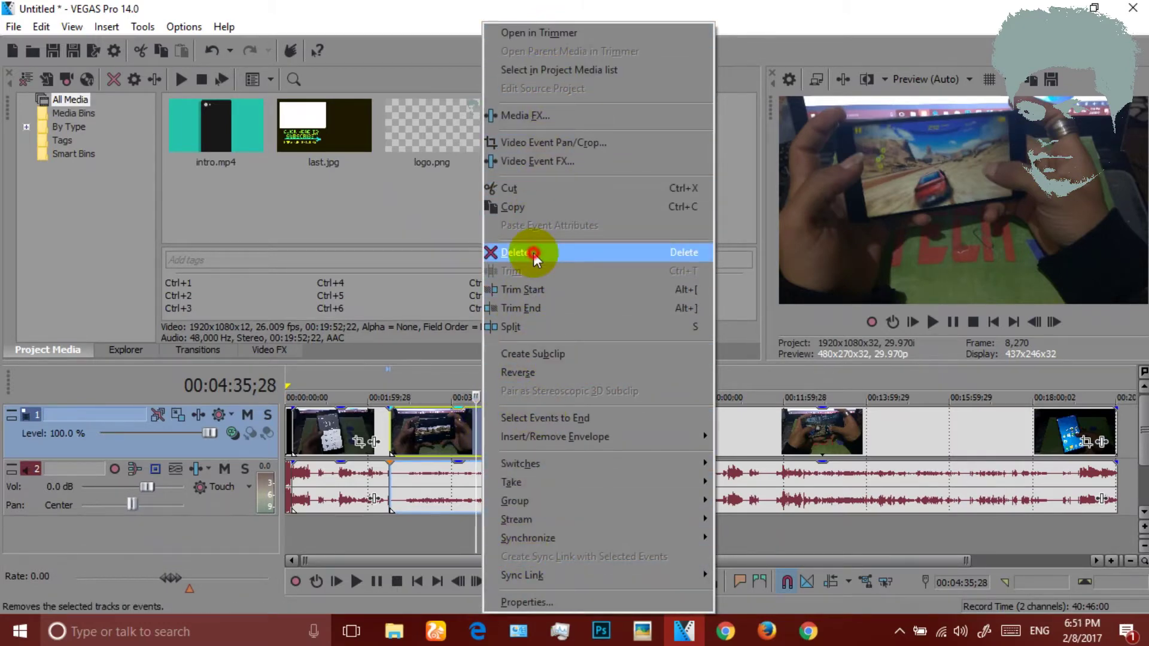
pyautogui.moveTo(616, 437); pyautogui.dragTo(468, 433)
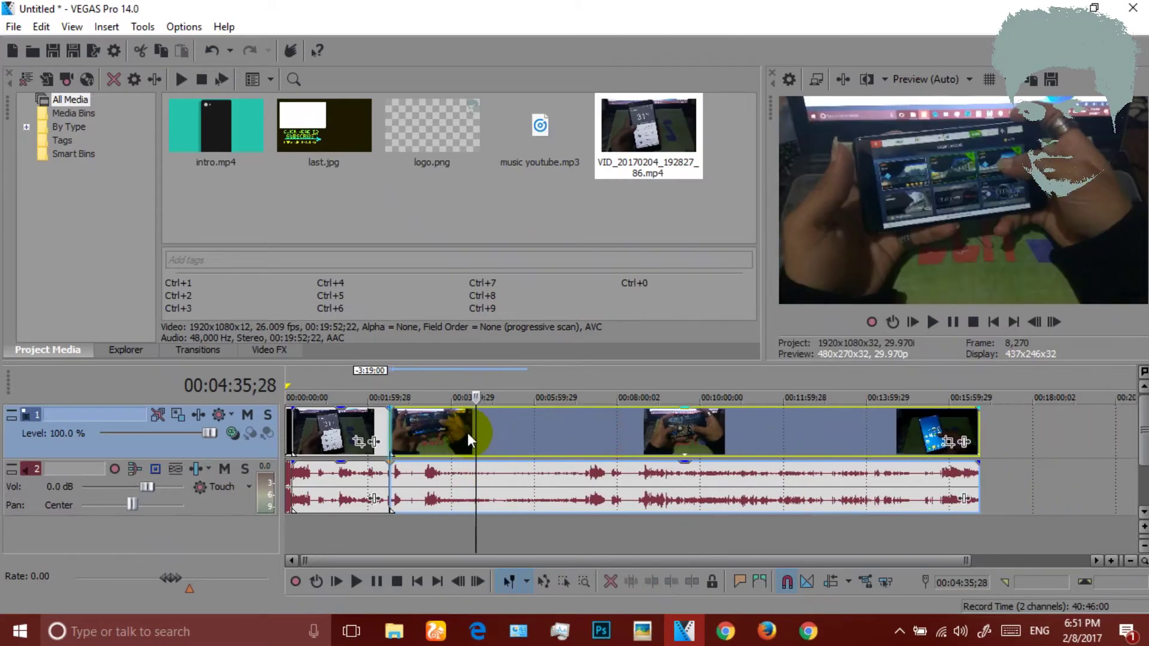
# Step: Scrub through the phone footage between the cut and about 00:04:16 to examine where it could end
pyautogui.click(393, 433)
pyautogui.click(394, 432)
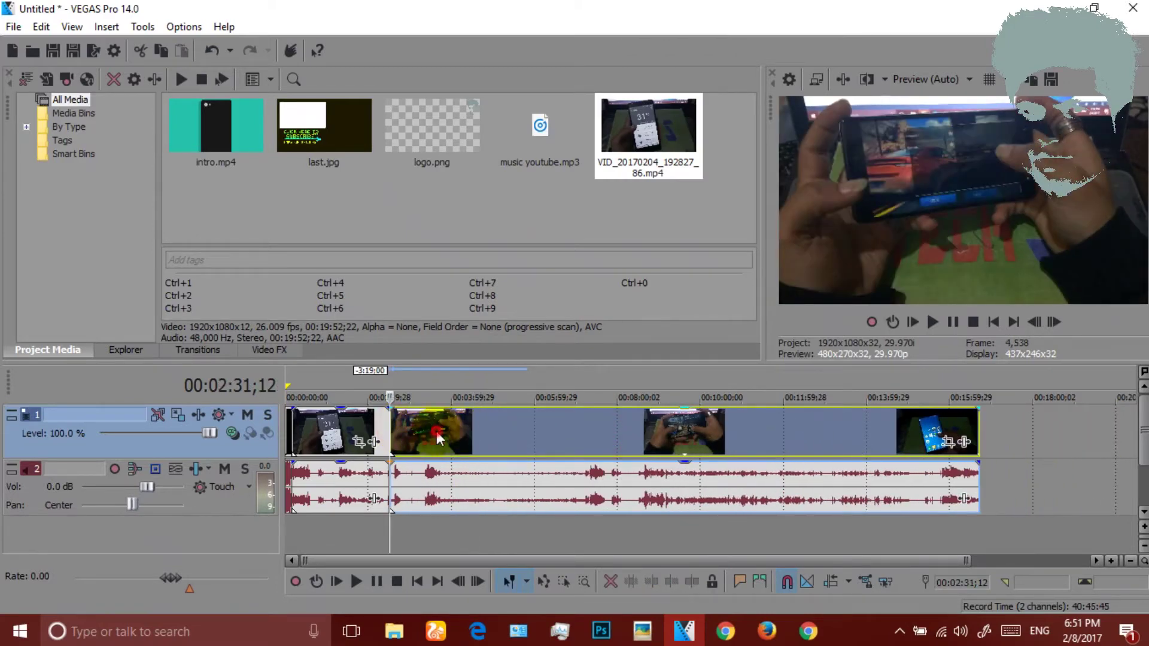
pyautogui.click(437, 431)
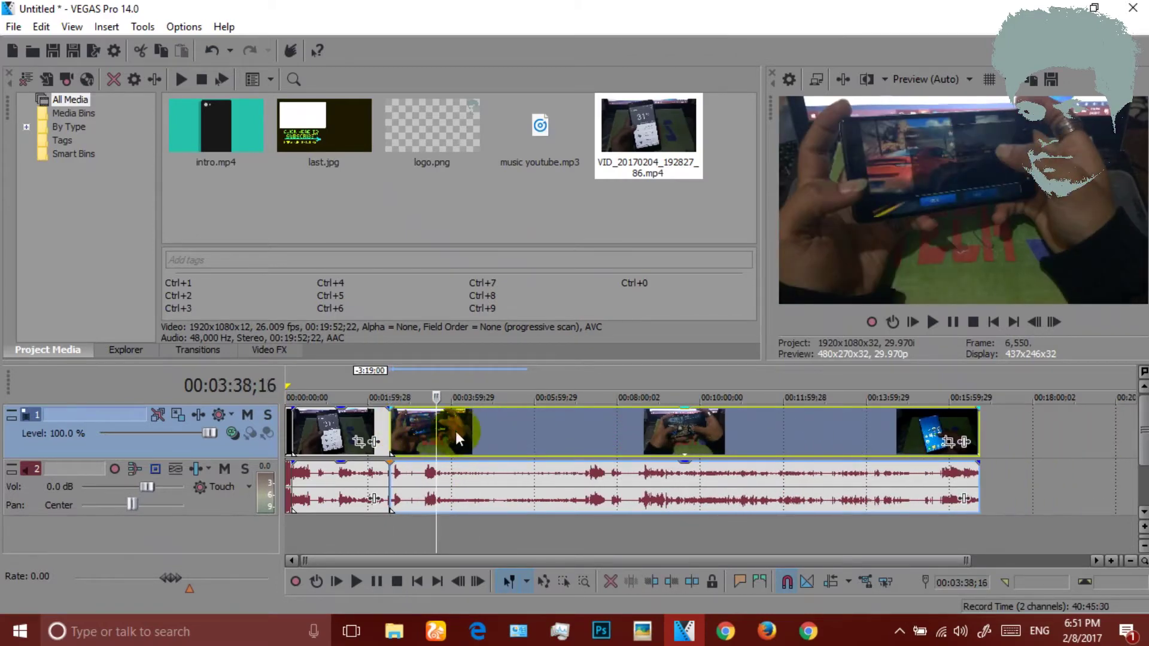
pyautogui.click(455, 431)
pyautogui.click(480, 432)
pyautogui.click(464, 429)
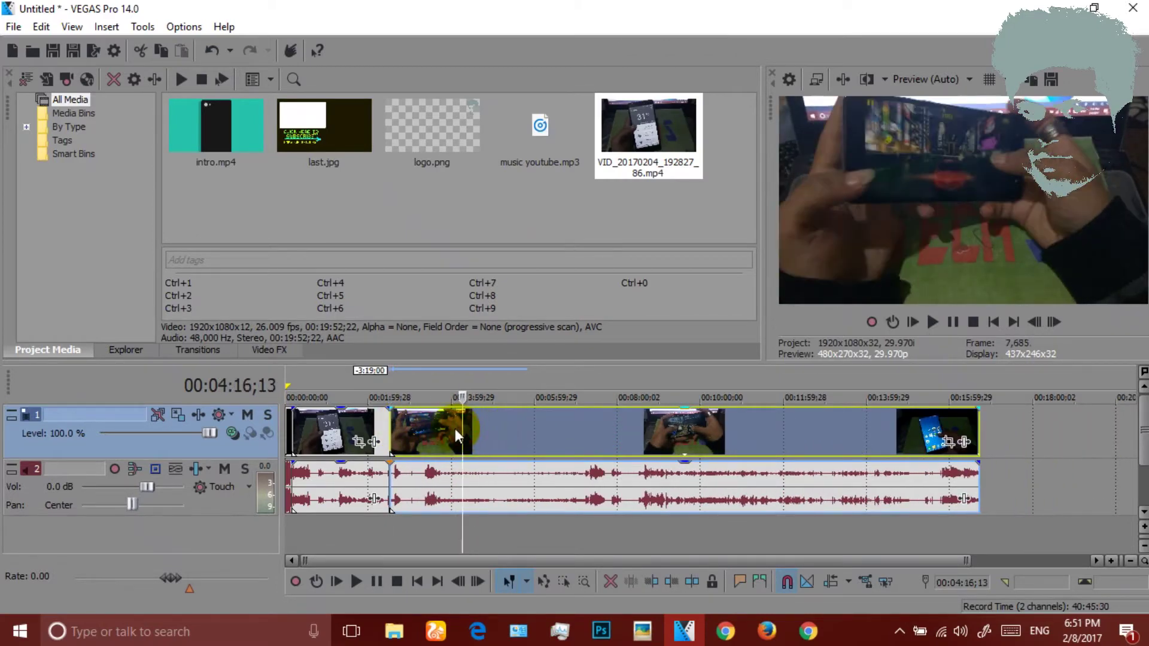
pyautogui.click(455, 429)
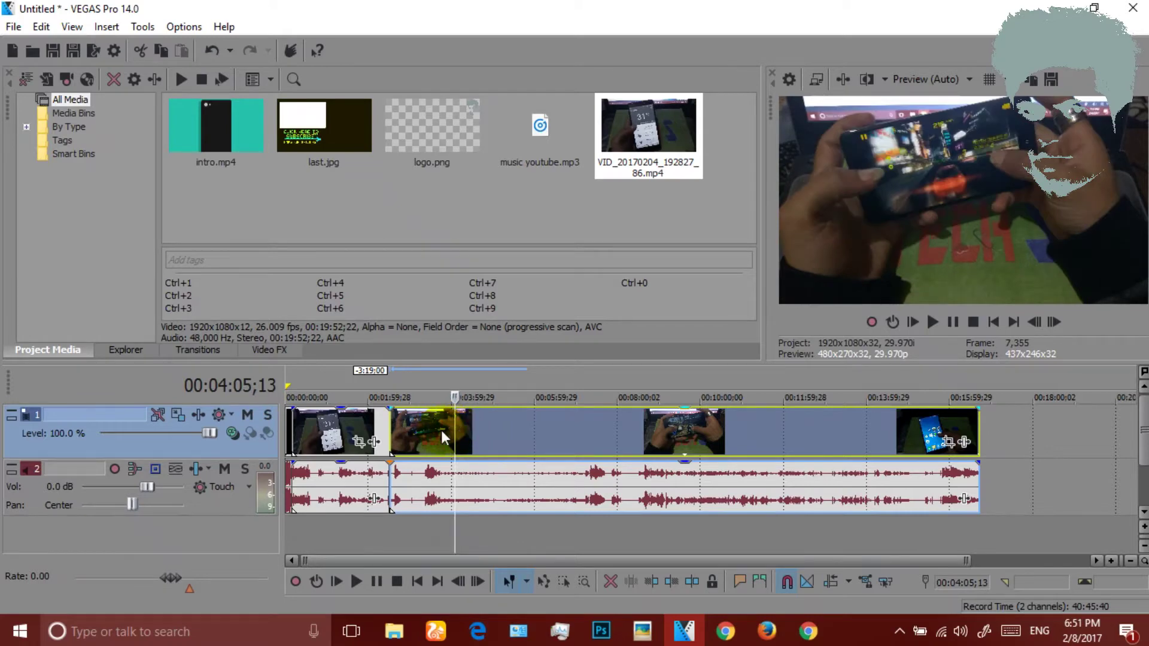
pyautogui.scroll(-1, 441, 430)
pyautogui.click(420, 428)
pyautogui.click(401, 429)
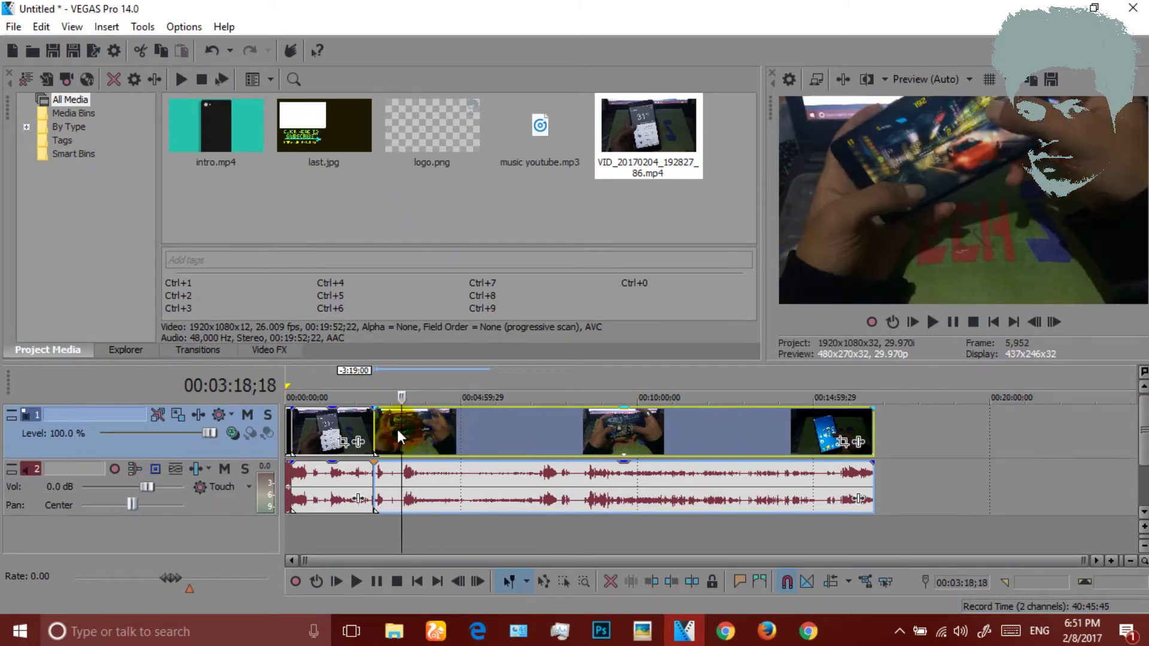
# Step: Trim the end of the phone video and its audio at 00:03:53;03
pyautogui.click(418, 430)
pyautogui.click(423, 428)
pyautogui.rightClick(423, 428)
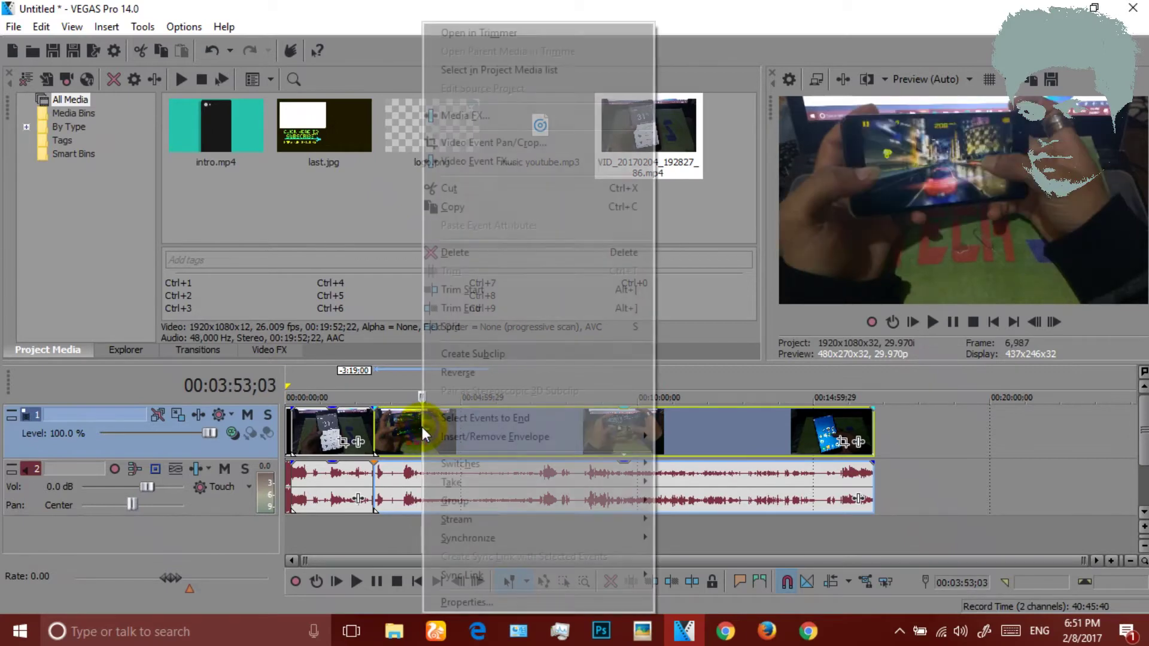
pyautogui.click(487, 310)
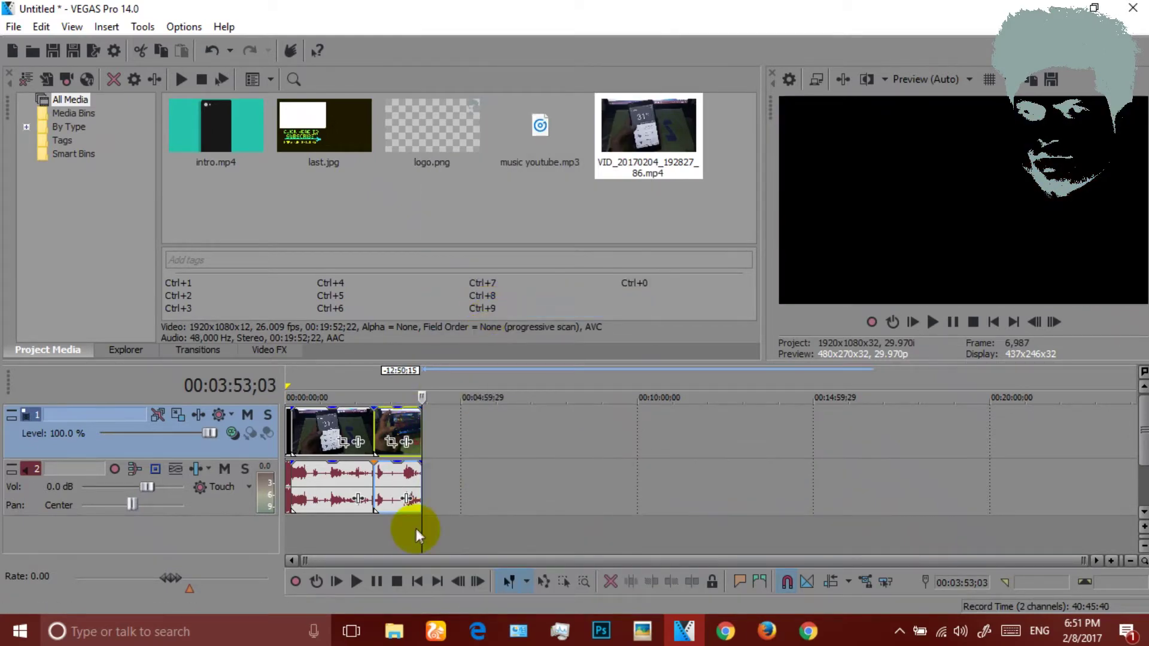
pyautogui.moveTo(513, 428); pyautogui.dragTo(563, 429)
pyautogui.click(840, 436)
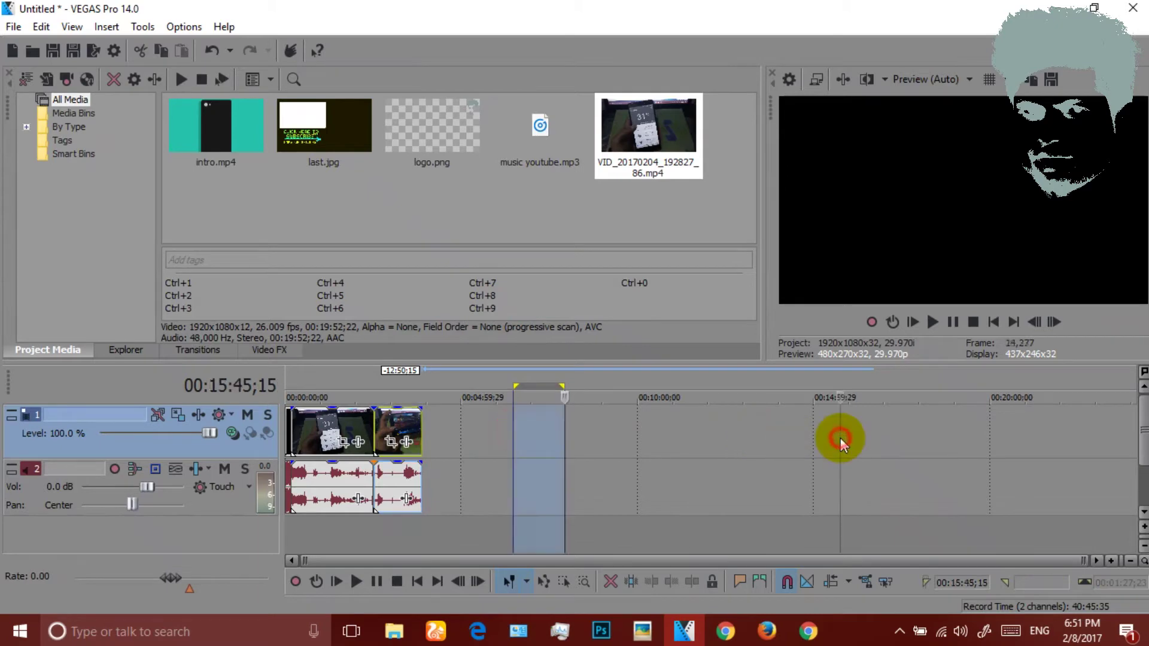
pyautogui.click(491, 432)
# Step: Add last.jpg to the video track directly after the phone video and extend it to about 25 seconds
pyautogui.click(426, 434)
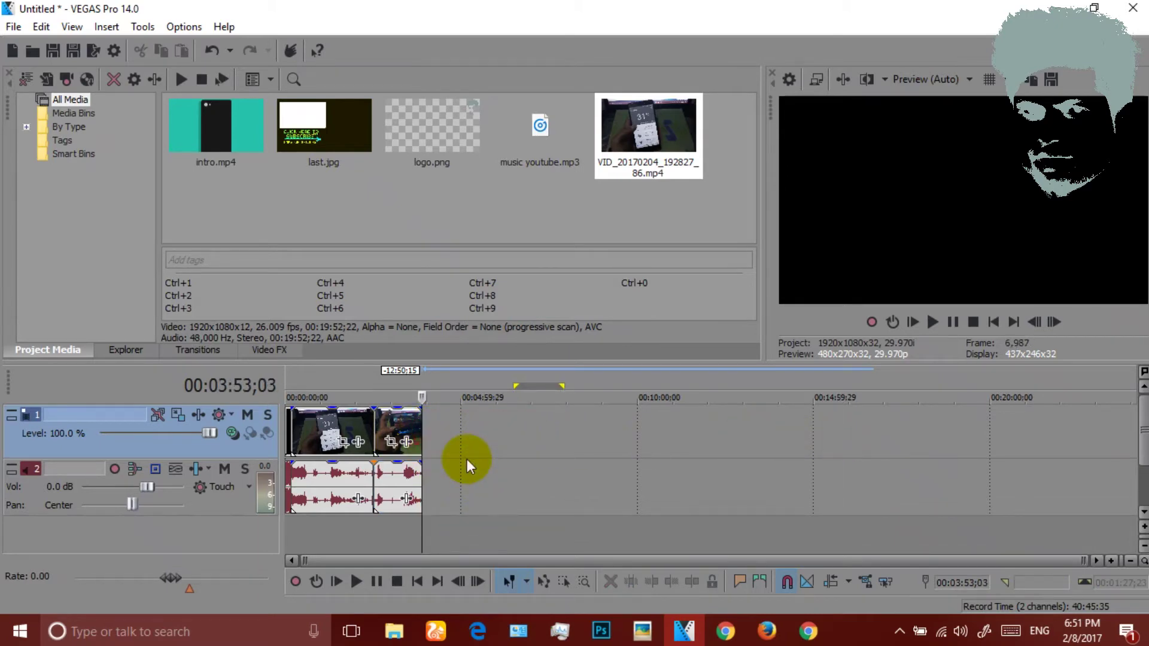
pyautogui.click(331, 141)
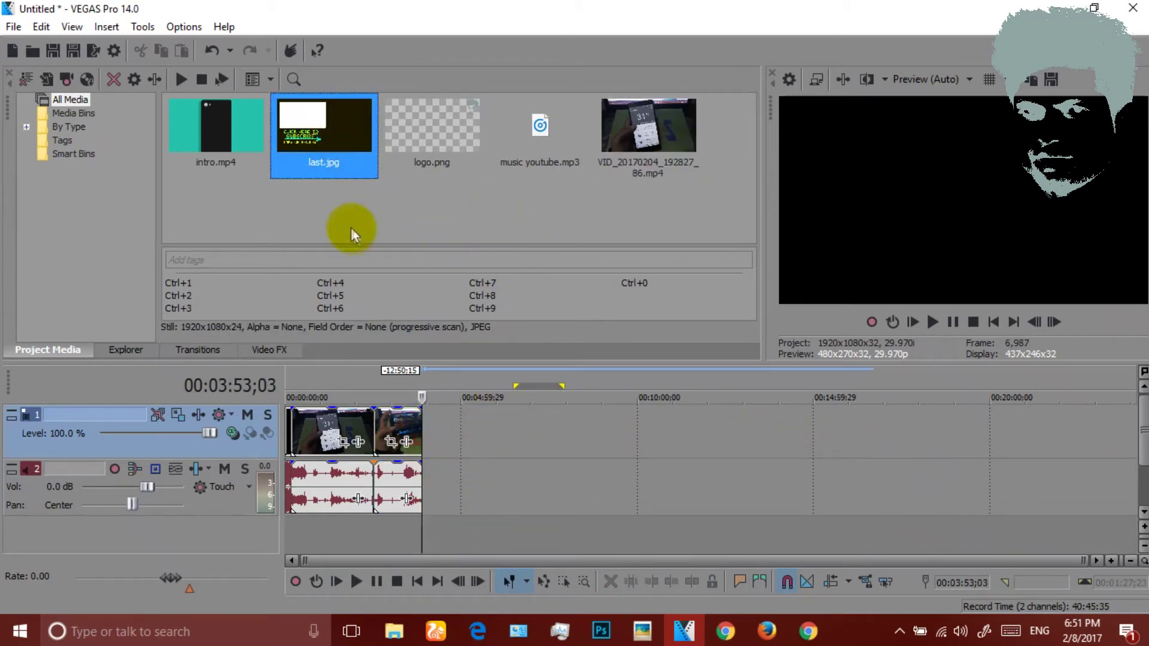
pyautogui.moveTo(324, 132); pyautogui.dragTo(429, 430)
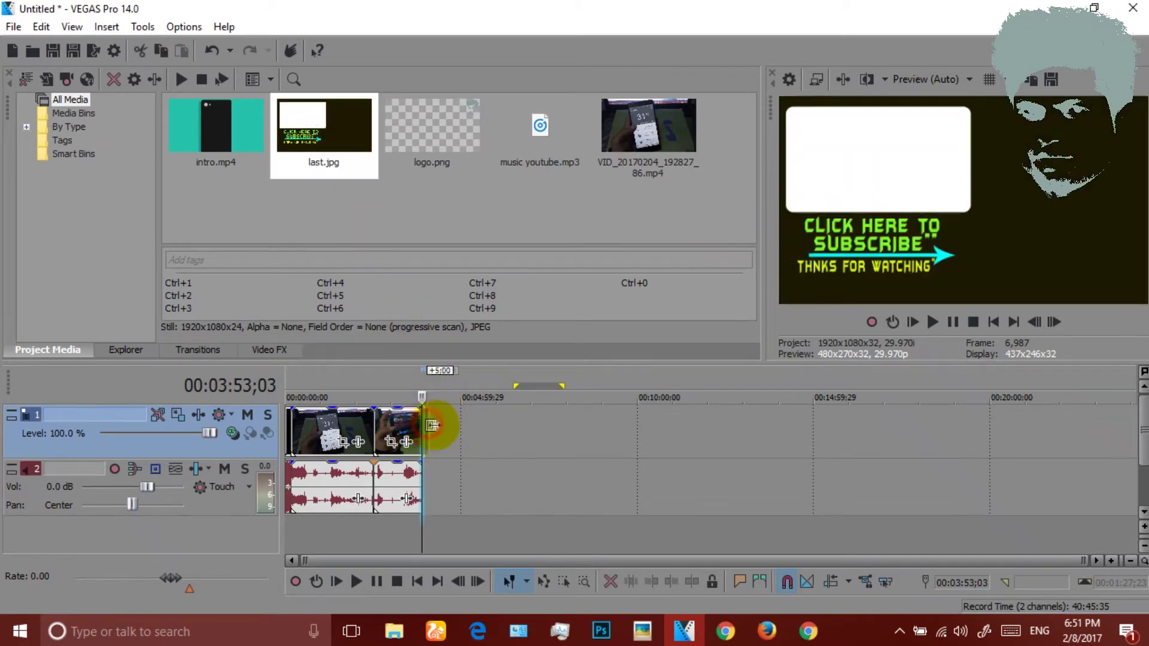
pyautogui.click(462, 440)
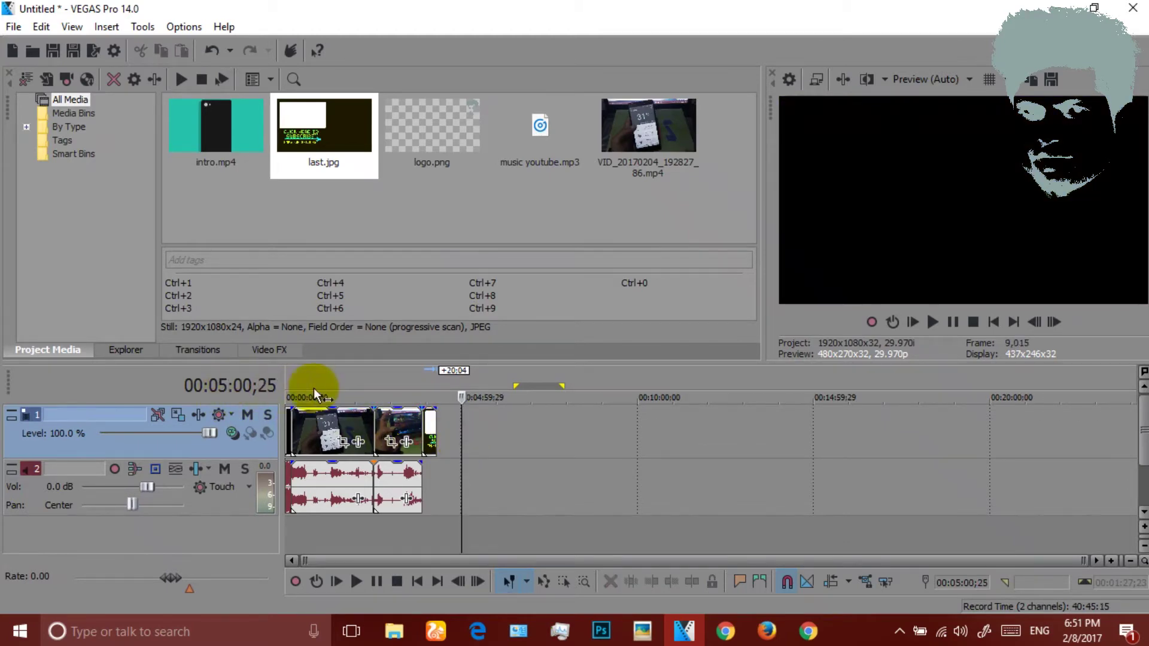
# Step: Move last.jpg clear of the phone video on its track and shorten it to about 20 seconds
pyautogui.scroll(3, 430, 426)
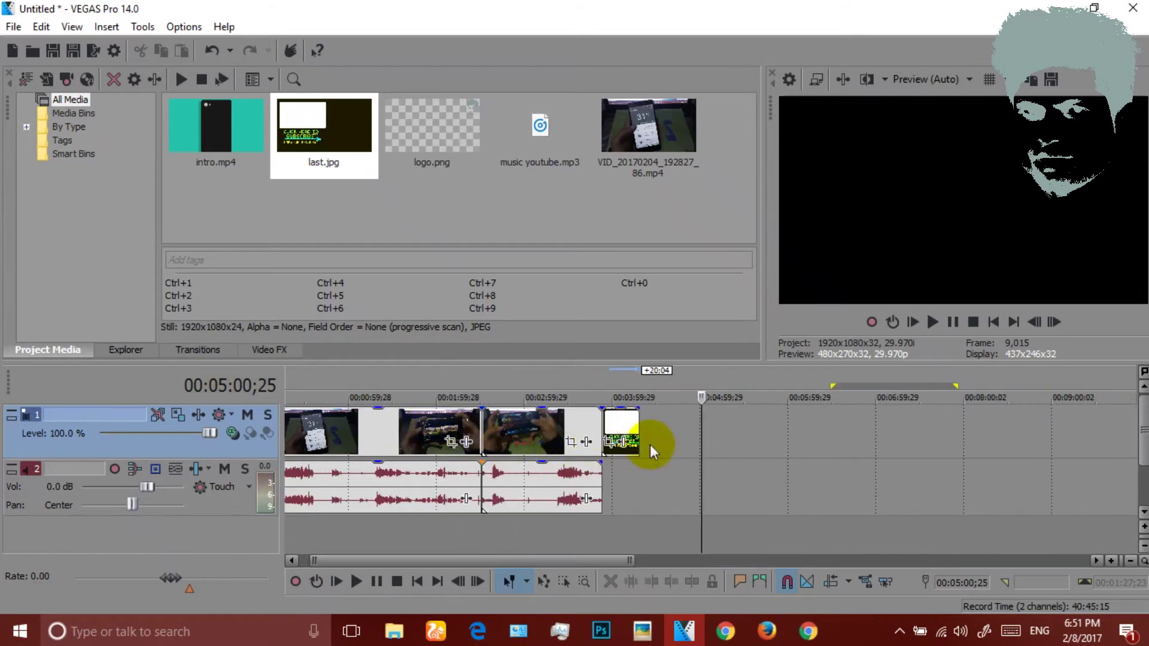
pyautogui.moveTo(616, 423); pyautogui.dragTo(723, 427)
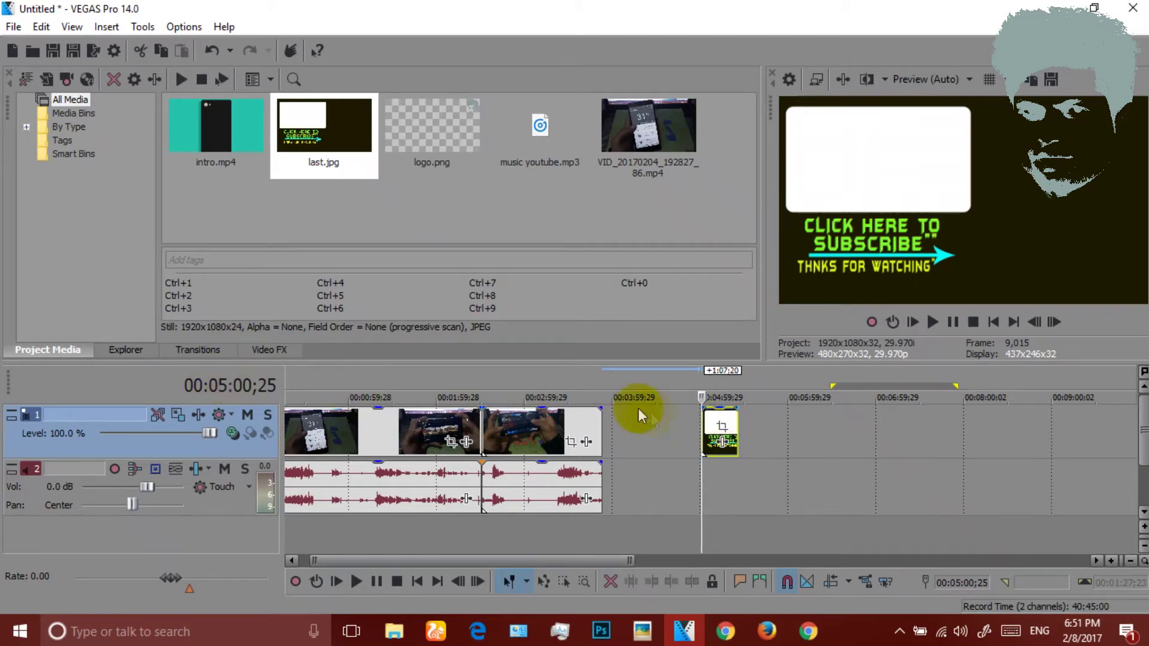
pyautogui.moveTo(703, 473); pyautogui.dragTo(730, 475)
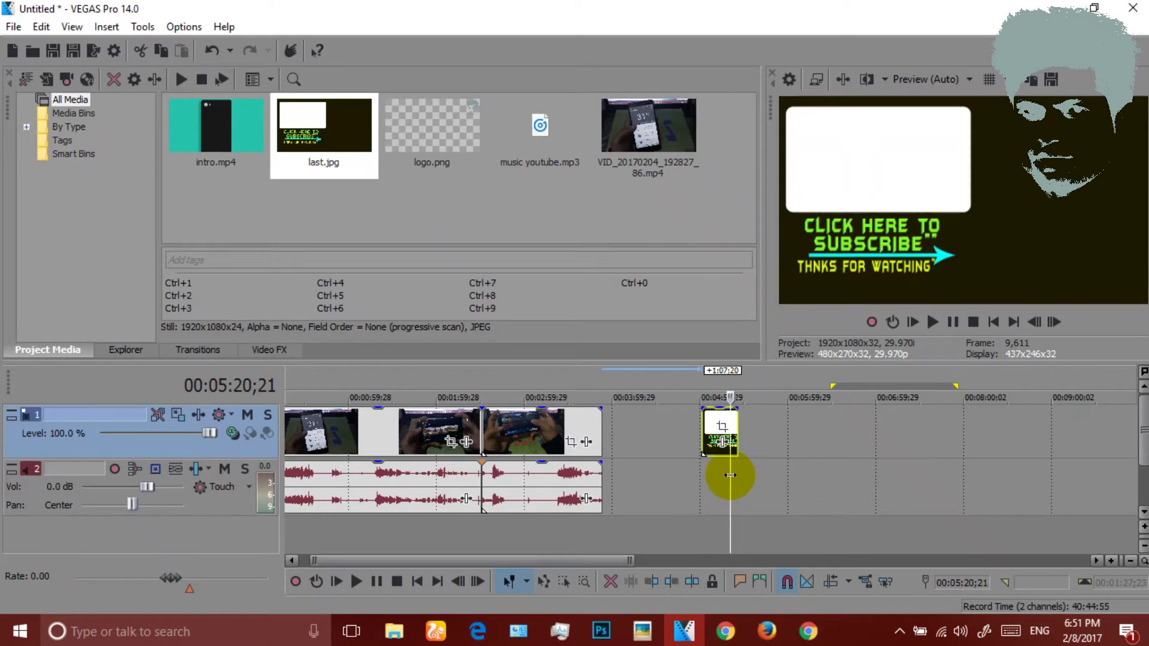
pyautogui.scroll(5, 724, 443)
pyautogui.moveTo(748, 431); pyautogui.dragTo(626, 419)
pyautogui.scroll(-5, 679, 432)
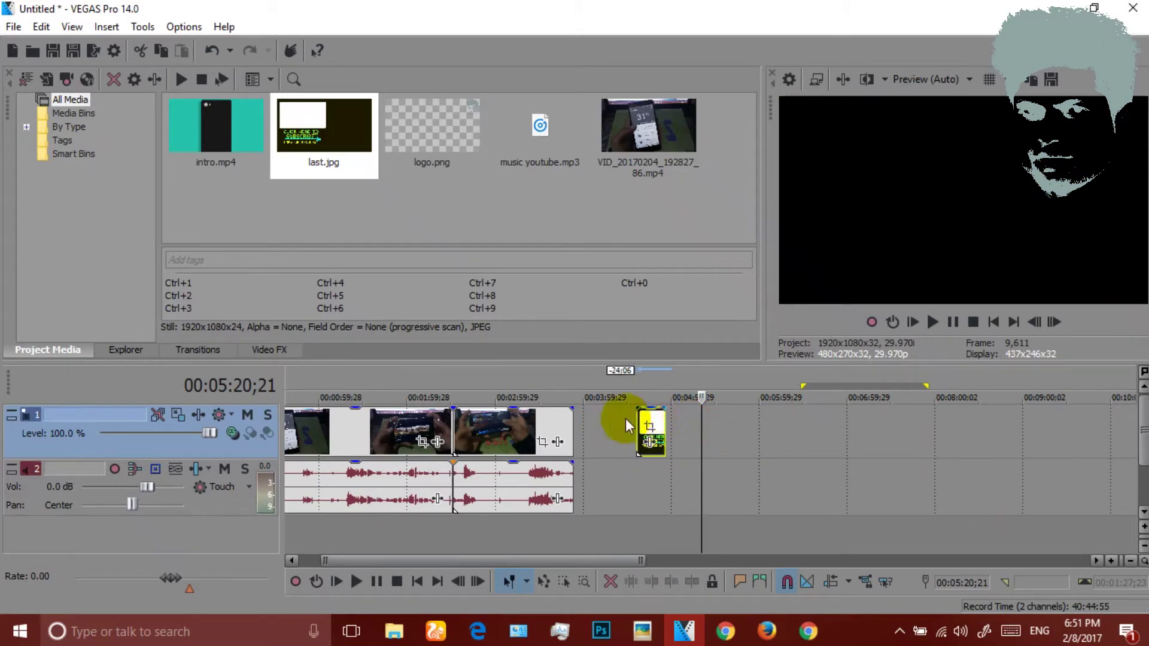
# Step: Insert two empty video tracks above the existing tracks
pyautogui.rightClick(224, 537)
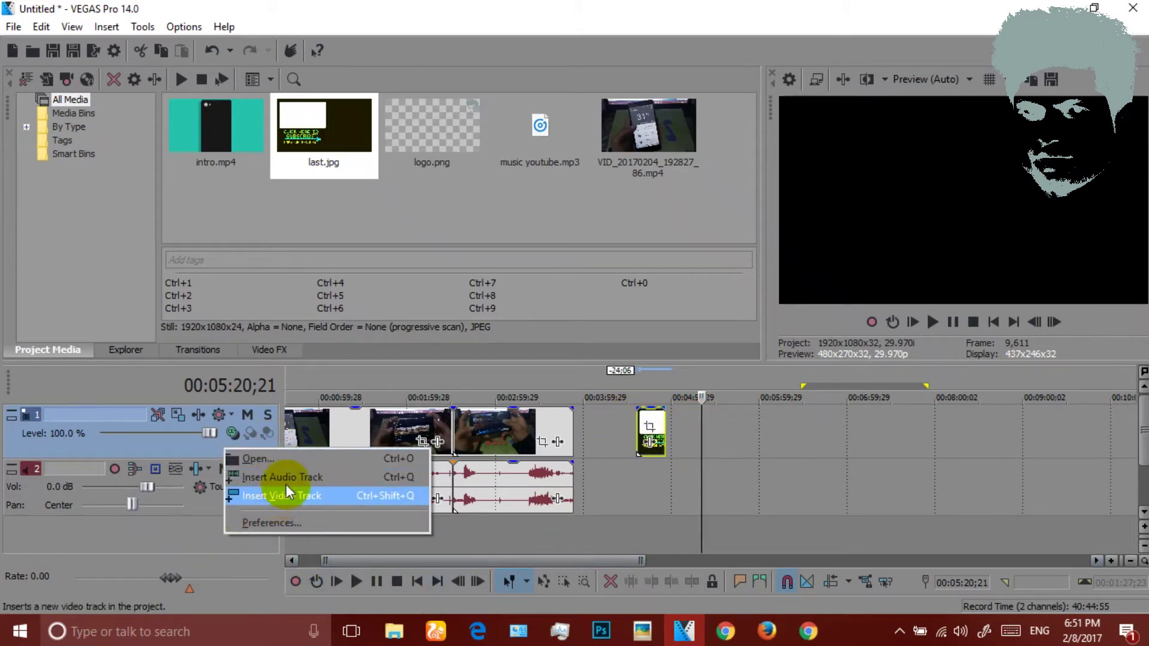
pyautogui.click(304, 496)
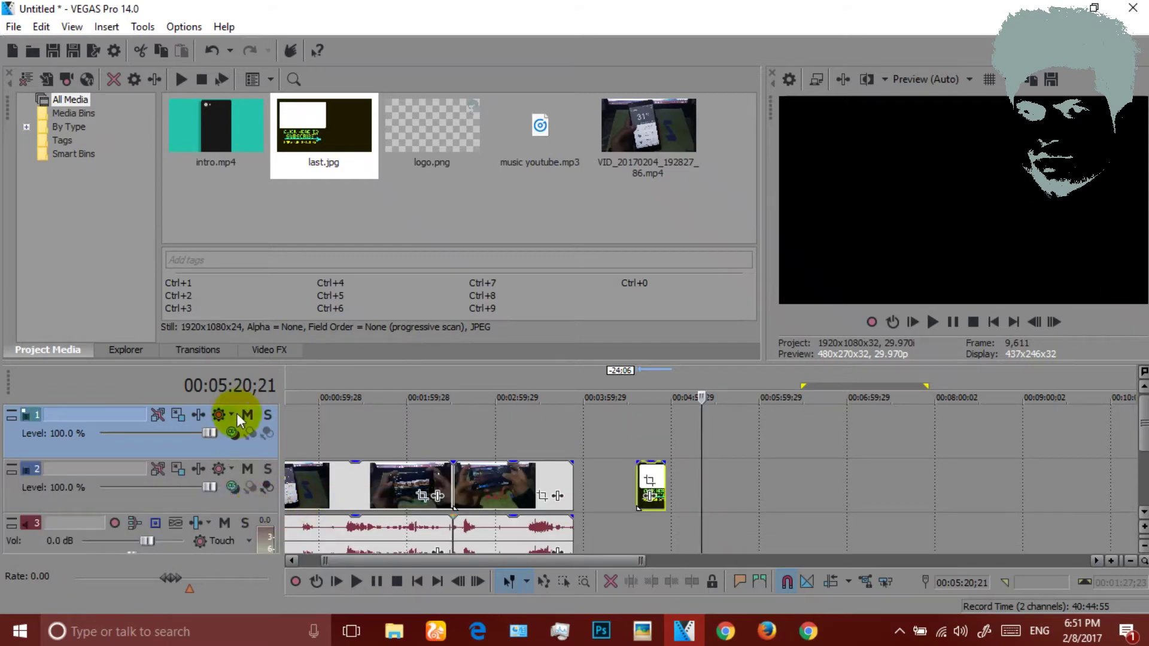
pyautogui.moveTo(1143, 427); pyautogui.dragTo(1137, 448)
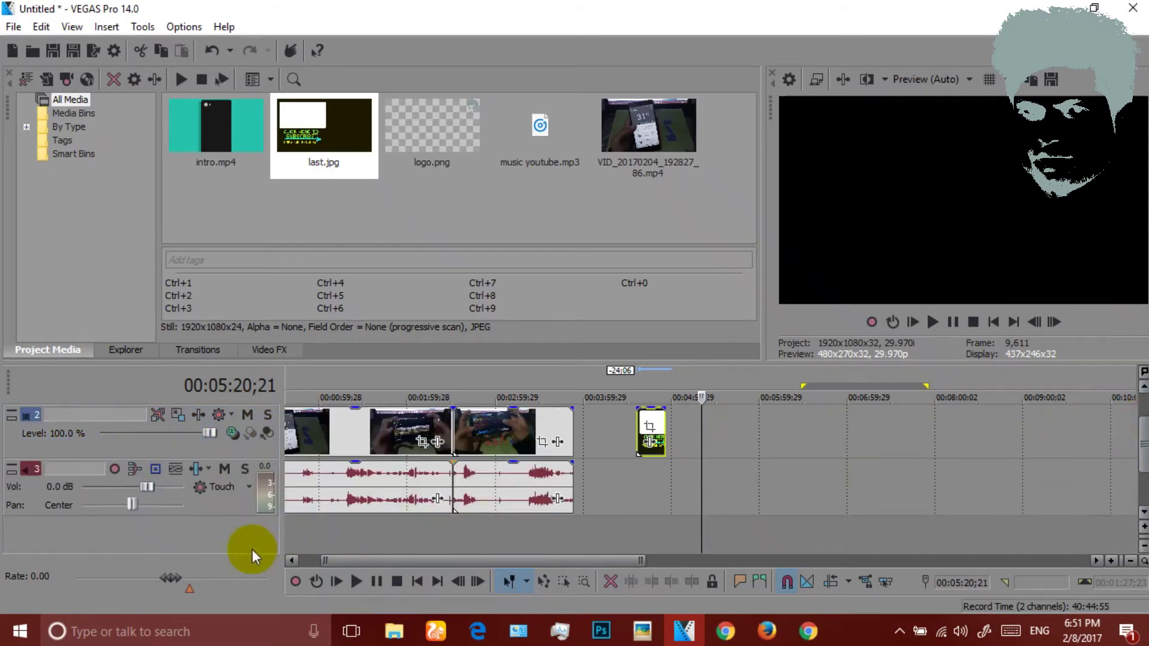
pyautogui.rightClick(213, 533)
pyautogui.click(295, 493)
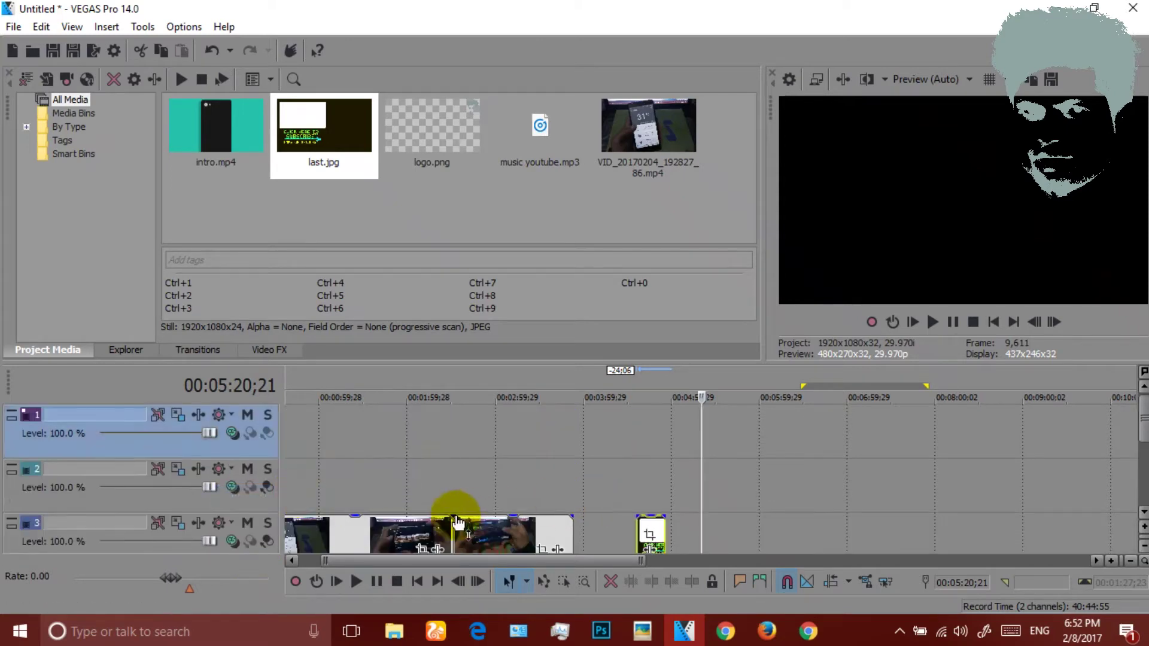
# Step: Move last.jpg onto track 2 over the end of the phone video and split the phone video beneath at 00:03:33;07
pyautogui.moveTo(658, 533); pyautogui.dragTo(548, 487)
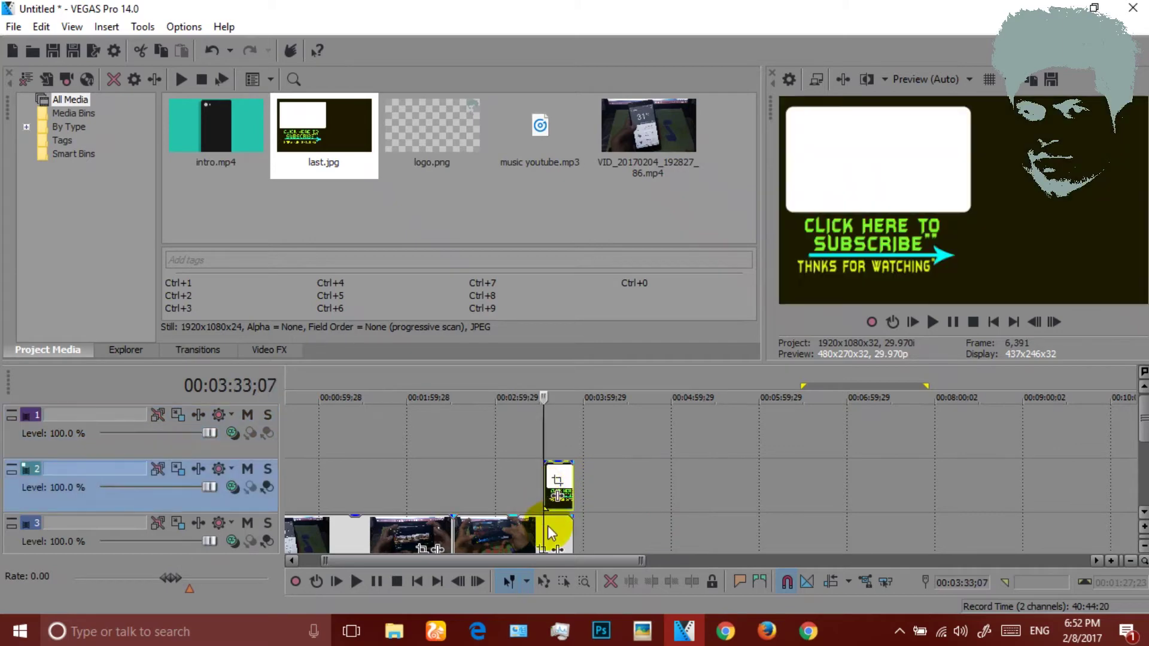
pyautogui.click(541, 523)
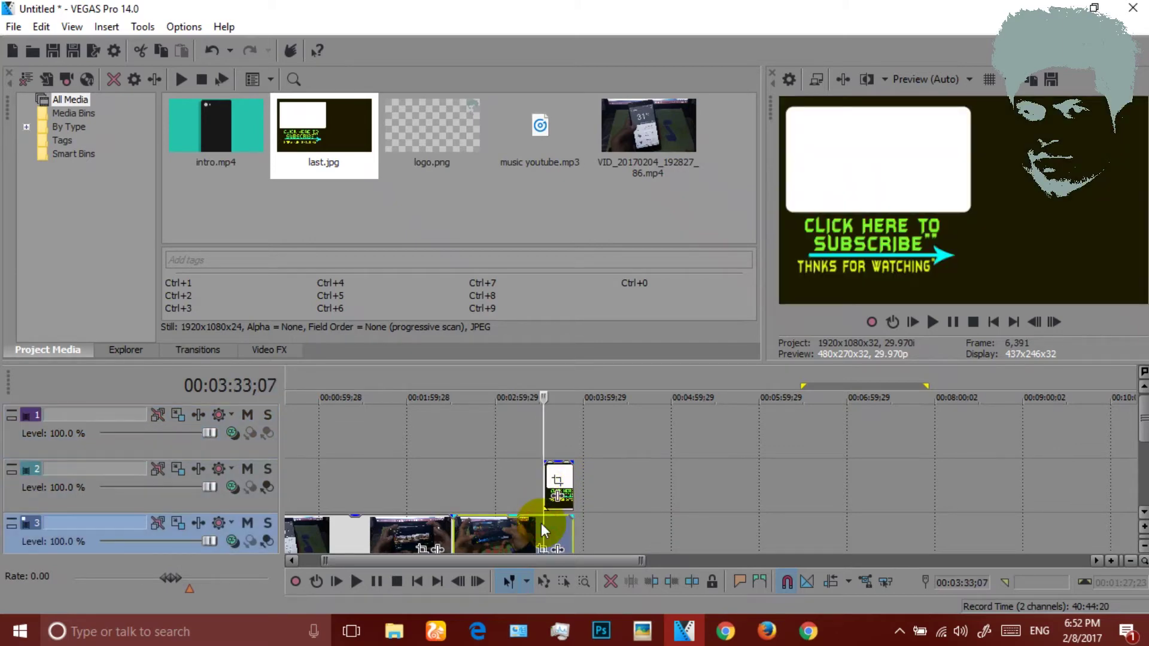
pyautogui.rightClick(539, 523)
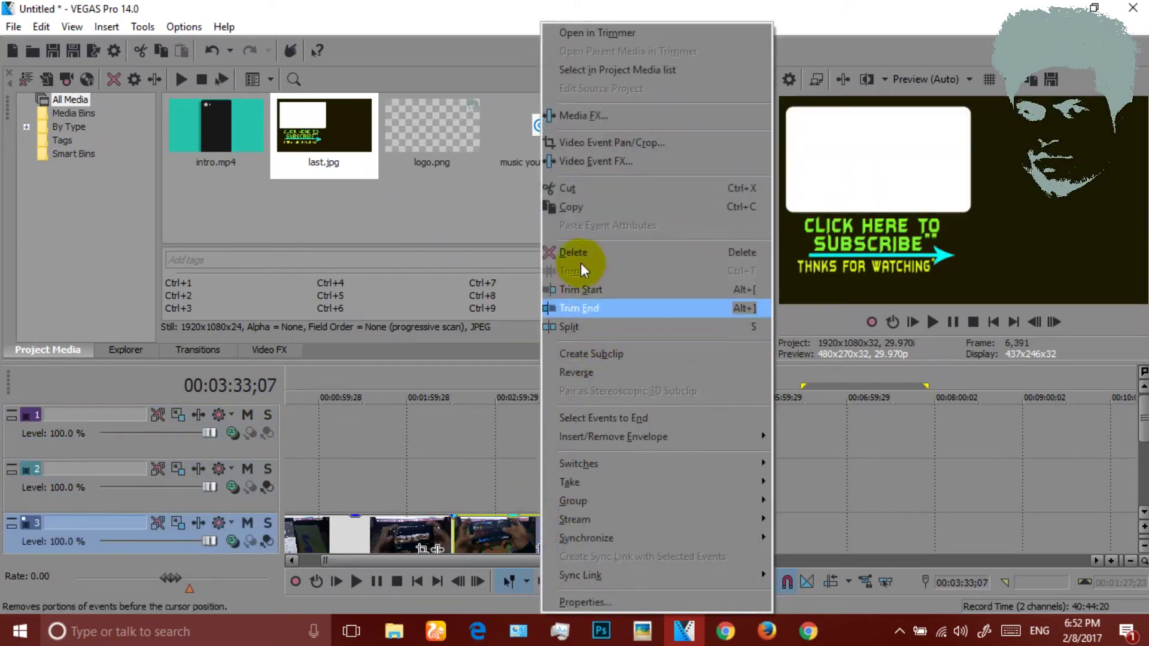
pyautogui.click(569, 327)
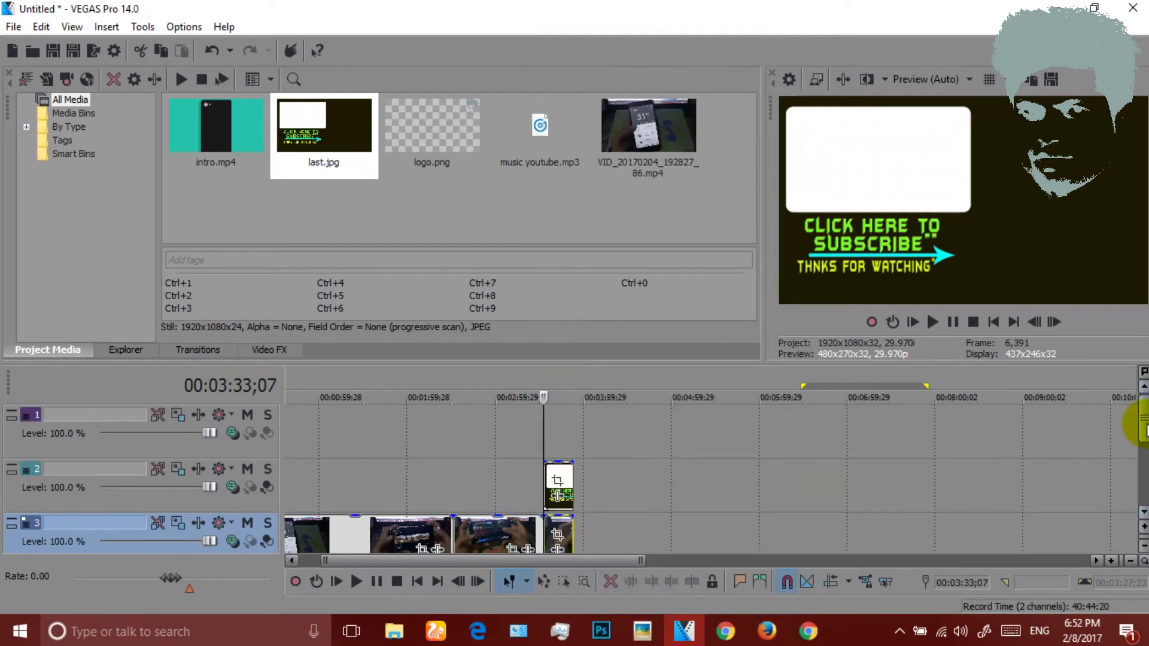
# Step: Add logo.png to track 1 at the very start of the timeline
pyautogui.click(311, 427)
pyautogui.scroll(-3, 311, 427)
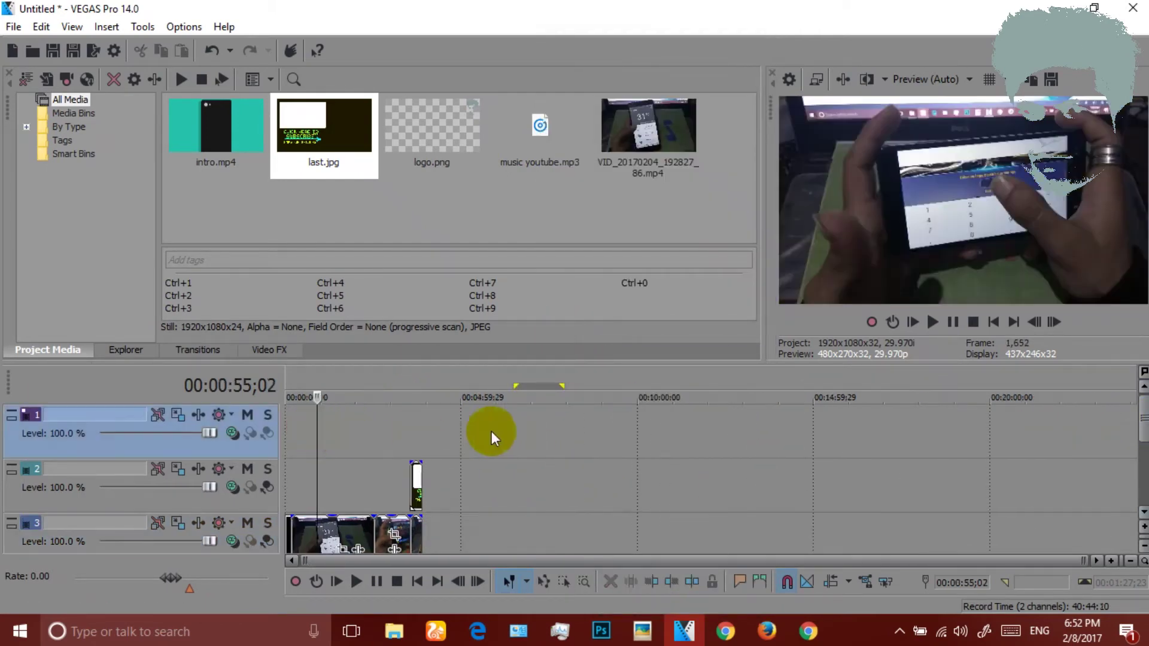
pyautogui.click(291, 434)
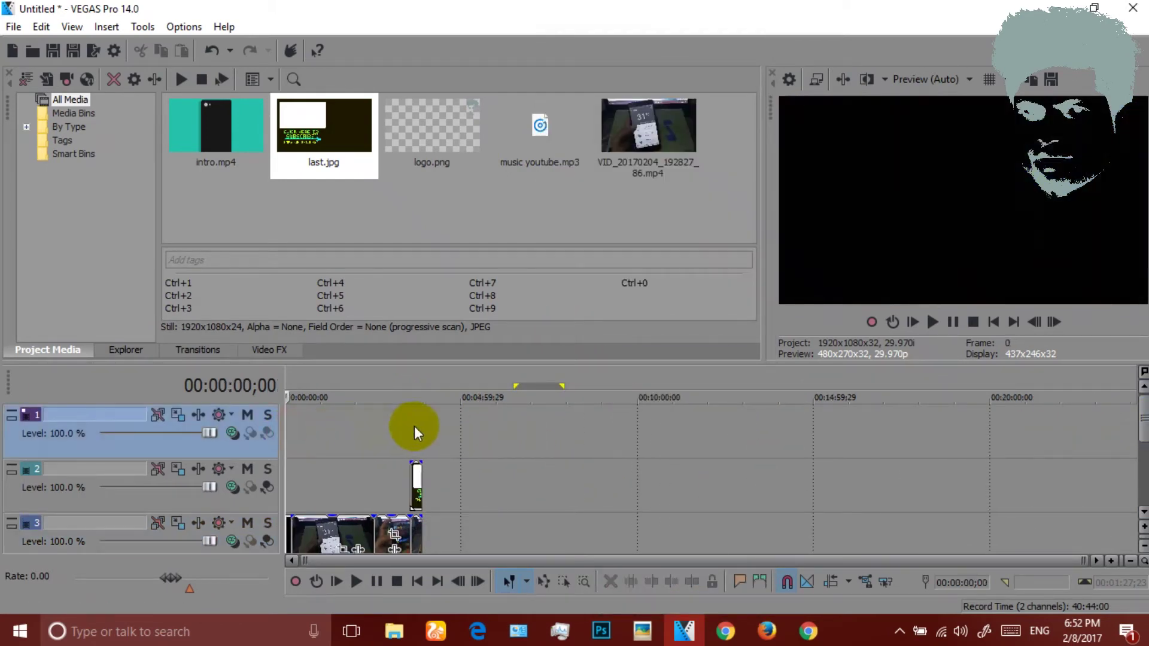
pyautogui.click(426, 128)
pyautogui.moveTo(451, 129); pyautogui.dragTo(371, 411)
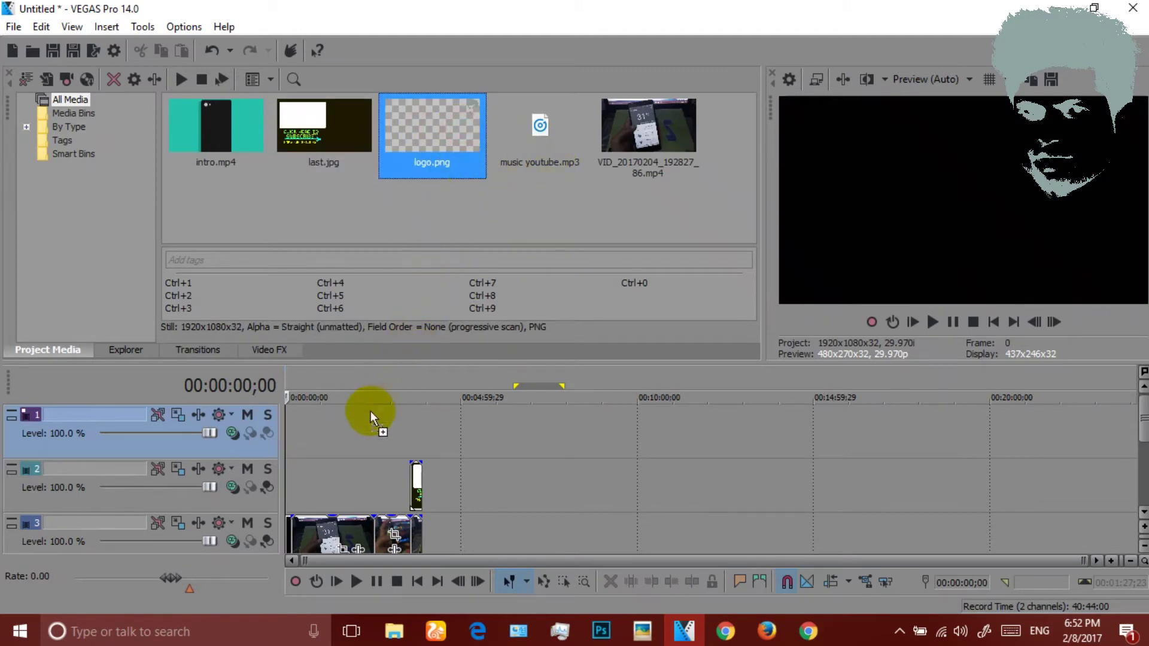
pyautogui.moveTo(286, 432)
pyautogui.mouseDown()
pyautogui.moveTo(304, 440)
pyautogui.moveTo(288, 426)
pyautogui.mouseUp()
pyautogui.moveTo(319, 424); pyautogui.dragTo(280, 424)
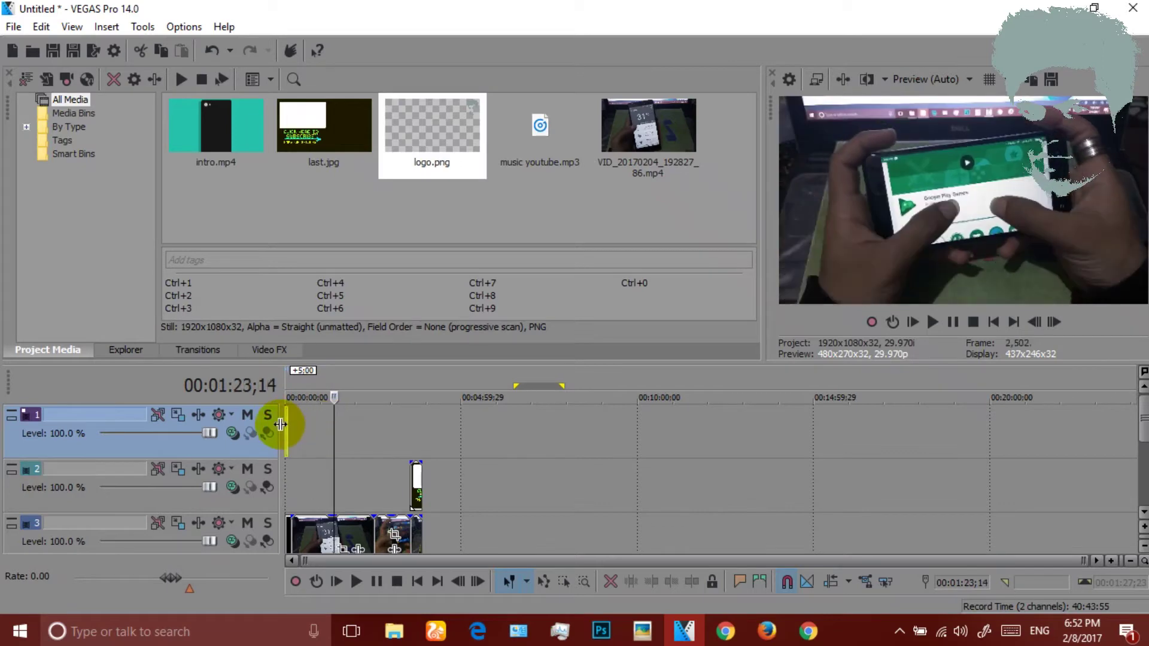
# Step: Extend logo.png on track 1 to the end of the video at 00:03:53;03
pyautogui.click(296, 426)
pyautogui.scroll(5, 296, 426)
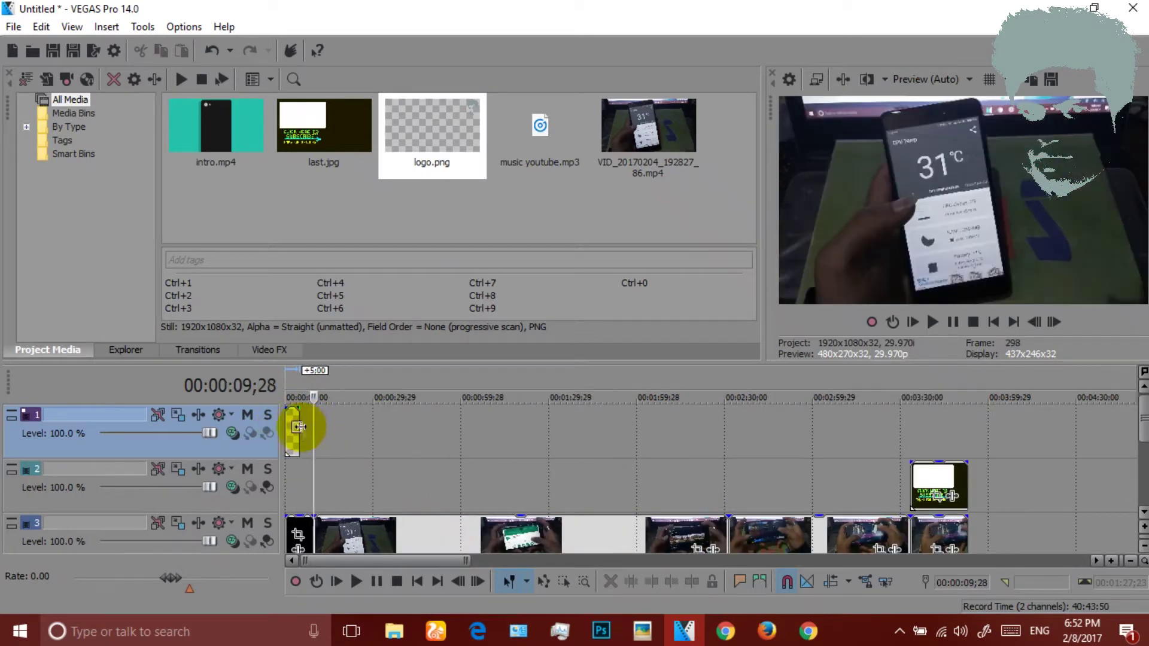
pyautogui.moveTo(299, 426); pyautogui.dragTo(958, 411)
pyautogui.click(594, 432)
pyautogui.scroll(-5, 300, 457)
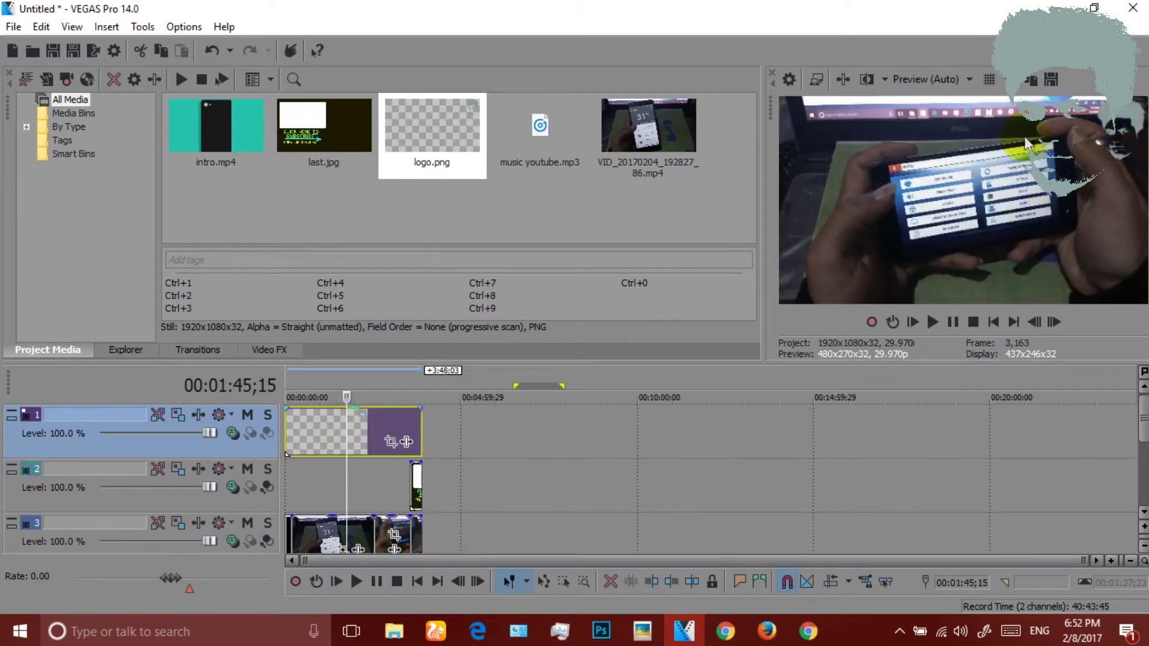
# Step: Shift the final phone video segment later on track 3 and place last.jpg in its spot at 00:03:33;07
pyautogui.click(406, 484)
pyautogui.click(412, 483)
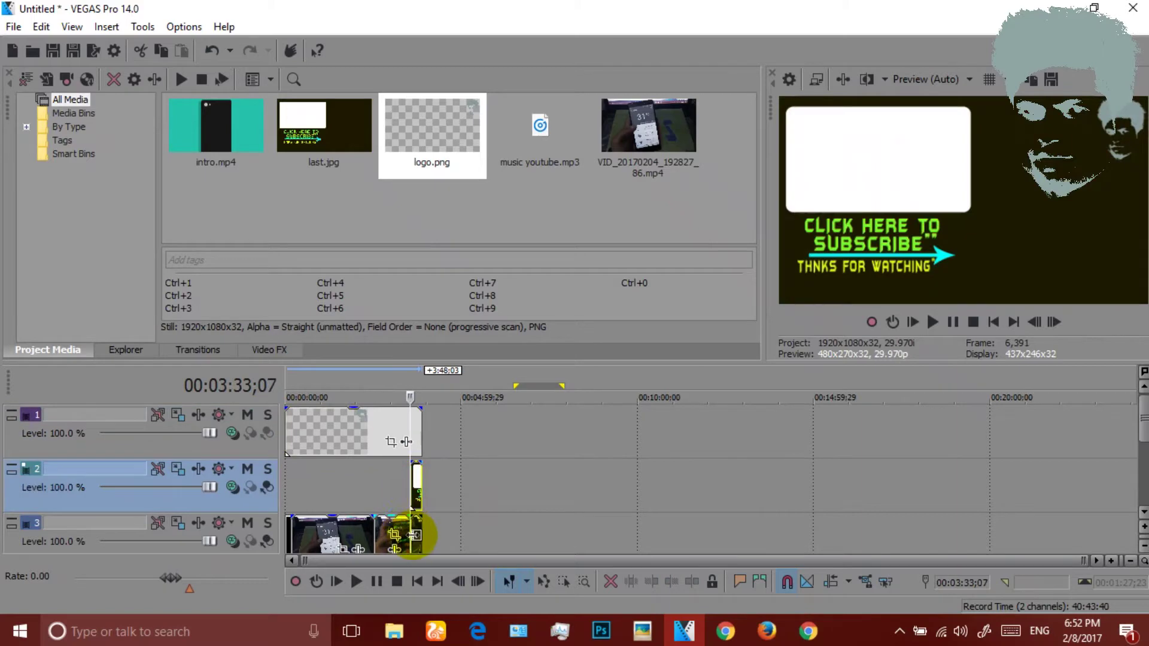
pyautogui.click(405, 531)
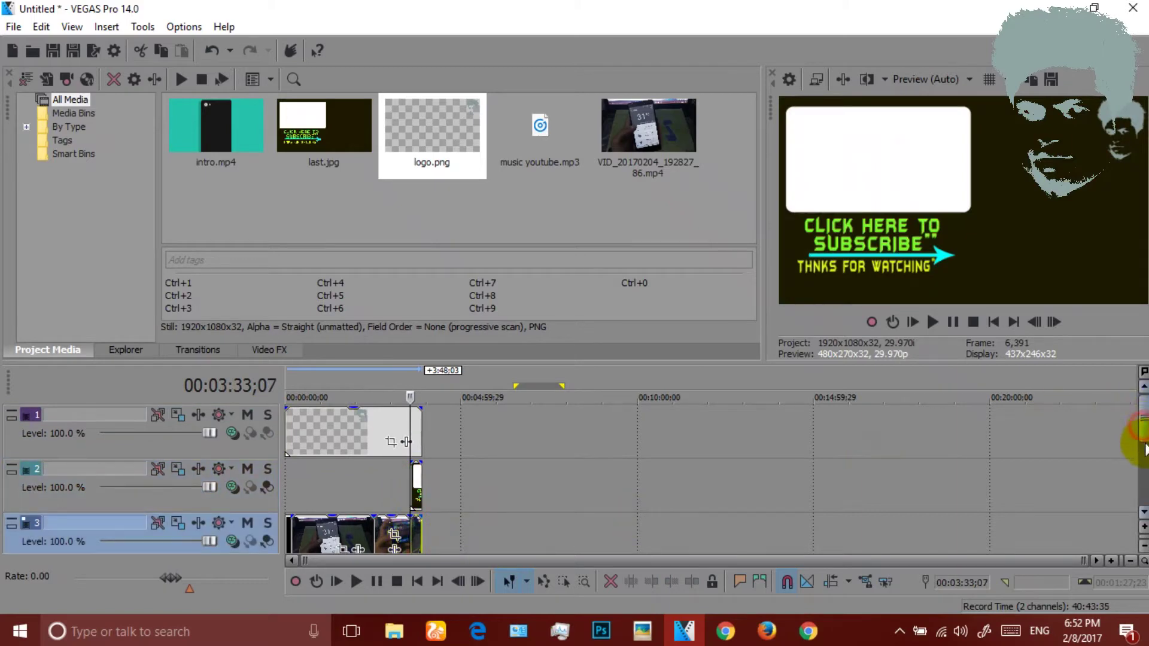
pyautogui.moveTo(1143, 446); pyautogui.dragTo(1143, 464)
pyautogui.scroll(5, 454, 497)
pyautogui.click(727, 475)
pyautogui.click(740, 432)
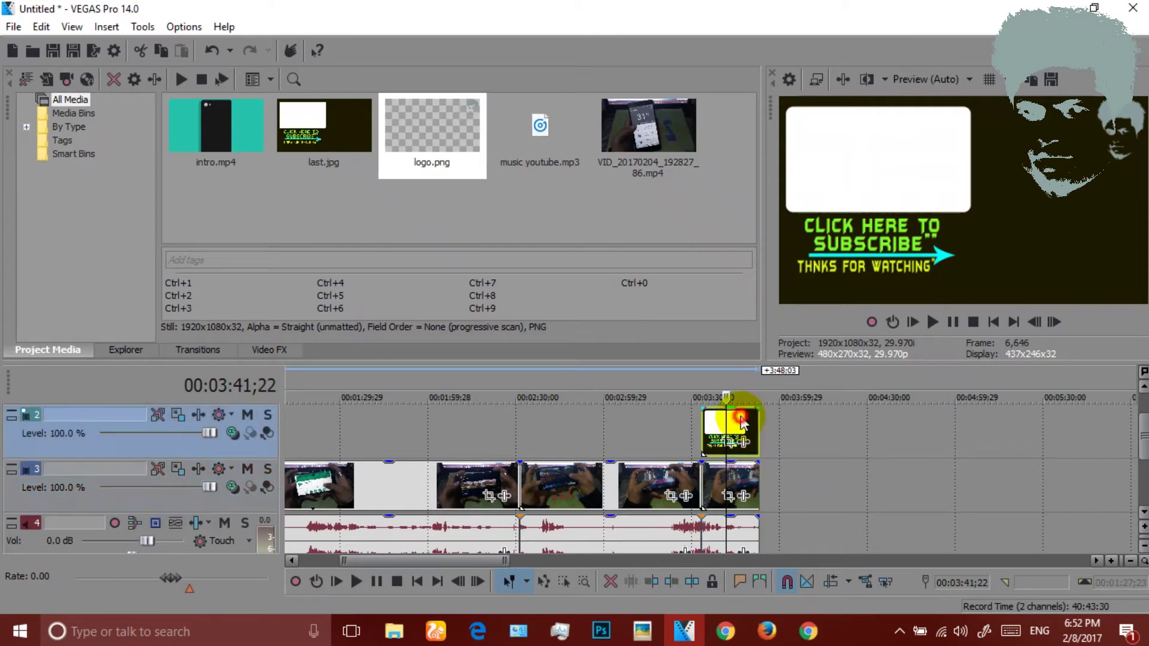
pyautogui.click(699, 475)
pyautogui.click(726, 479)
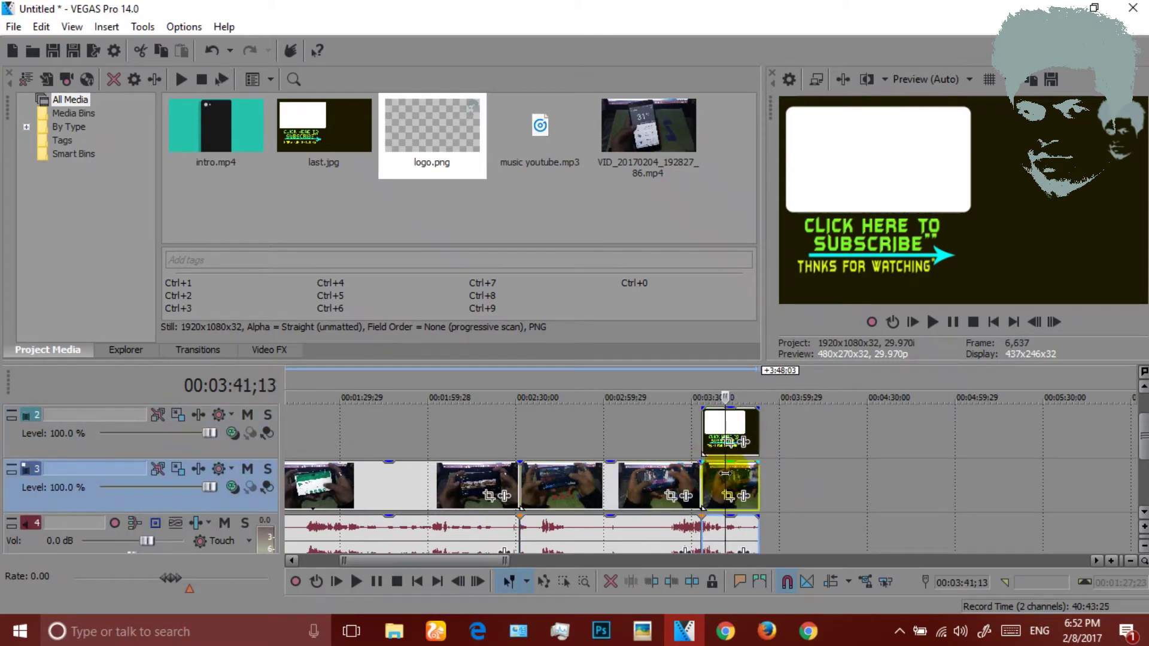
pyautogui.moveTo(747, 491); pyautogui.dragTo(820, 484)
pyautogui.moveTo(748, 426); pyautogui.dragTo(746, 481)
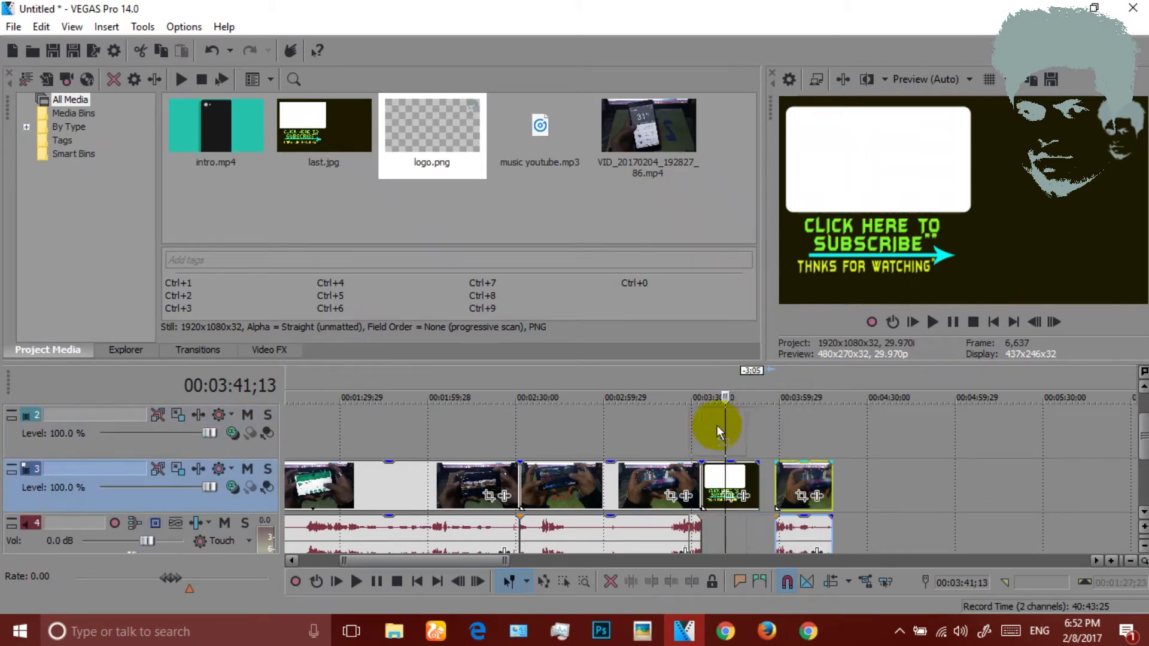
# Step: Move the final phone video segment onto track 2, directly above last.jpg at 00:03:33;07
pyautogui.moveTo(727, 432); pyautogui.dragTo(726, 426)
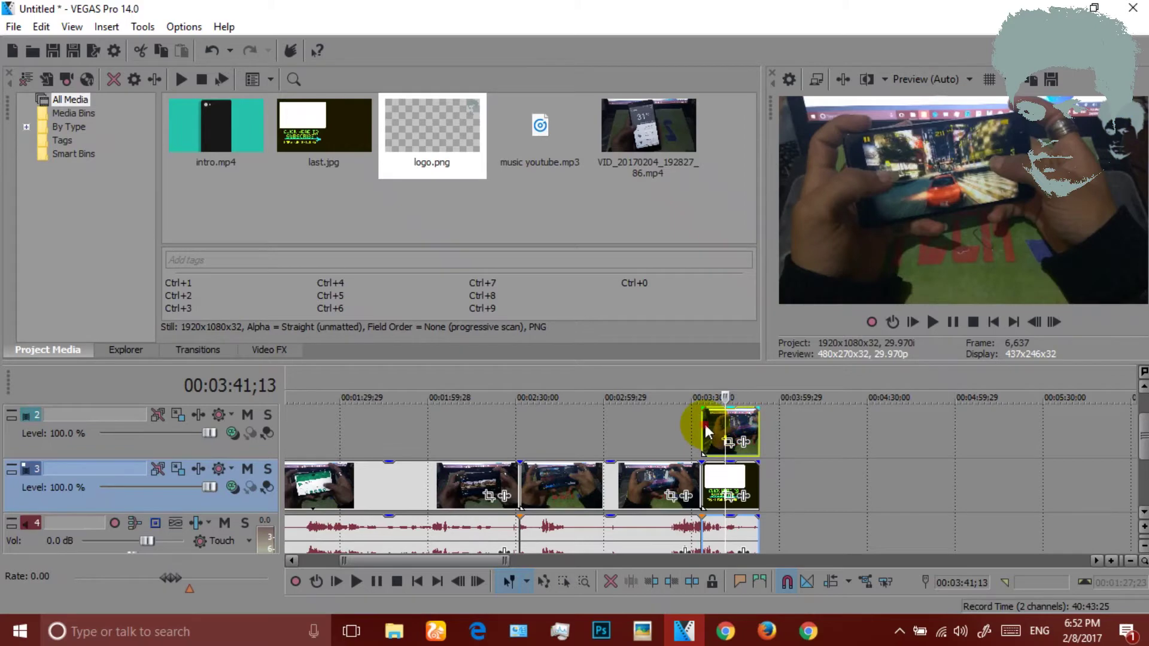
pyautogui.click(704, 427)
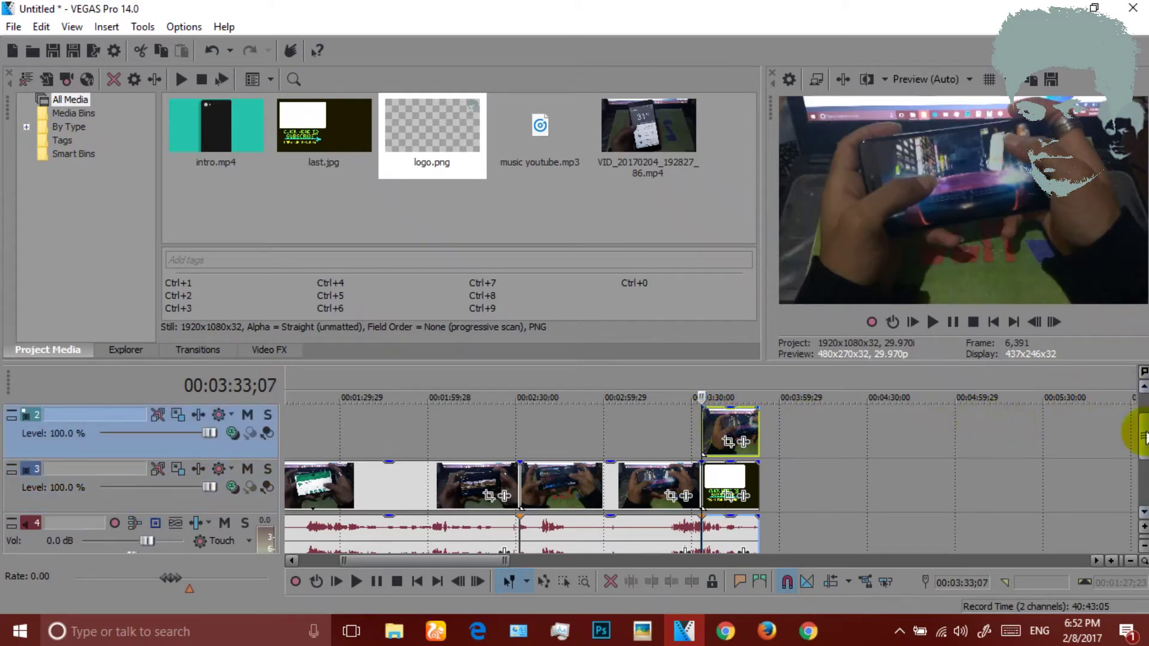
pyautogui.moveTo(1141, 436); pyautogui.dragTo(1142, 419)
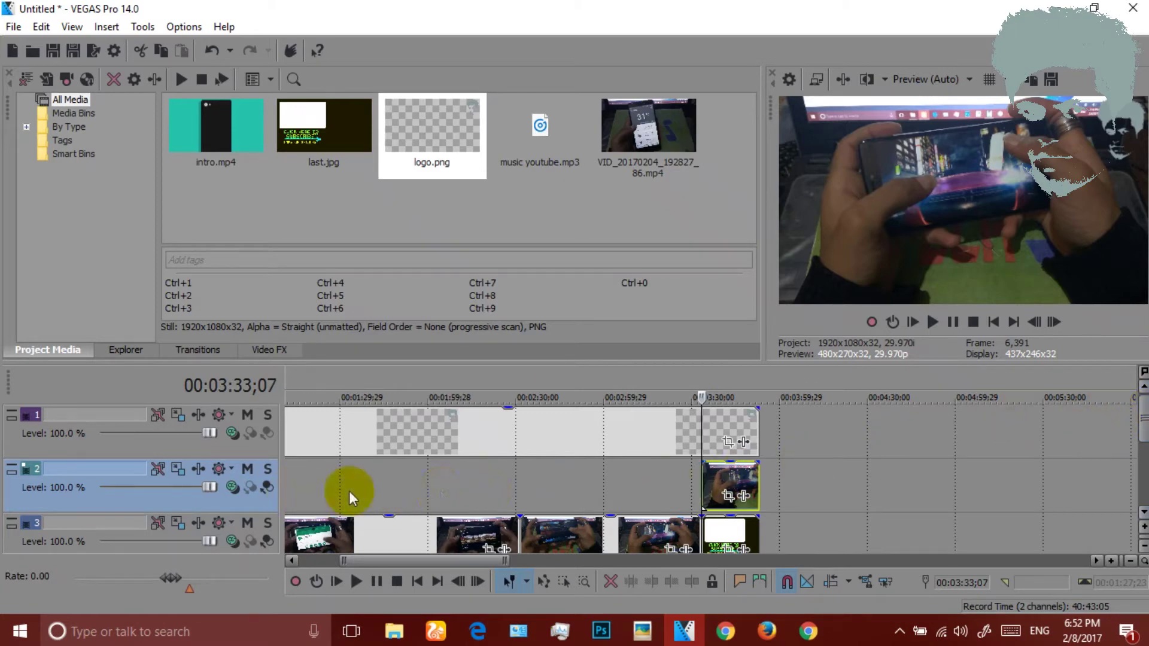
# Step: Shrink track 2 with Track Motion to a width of about 994 and a height of about 559
pyautogui.click(176, 471)
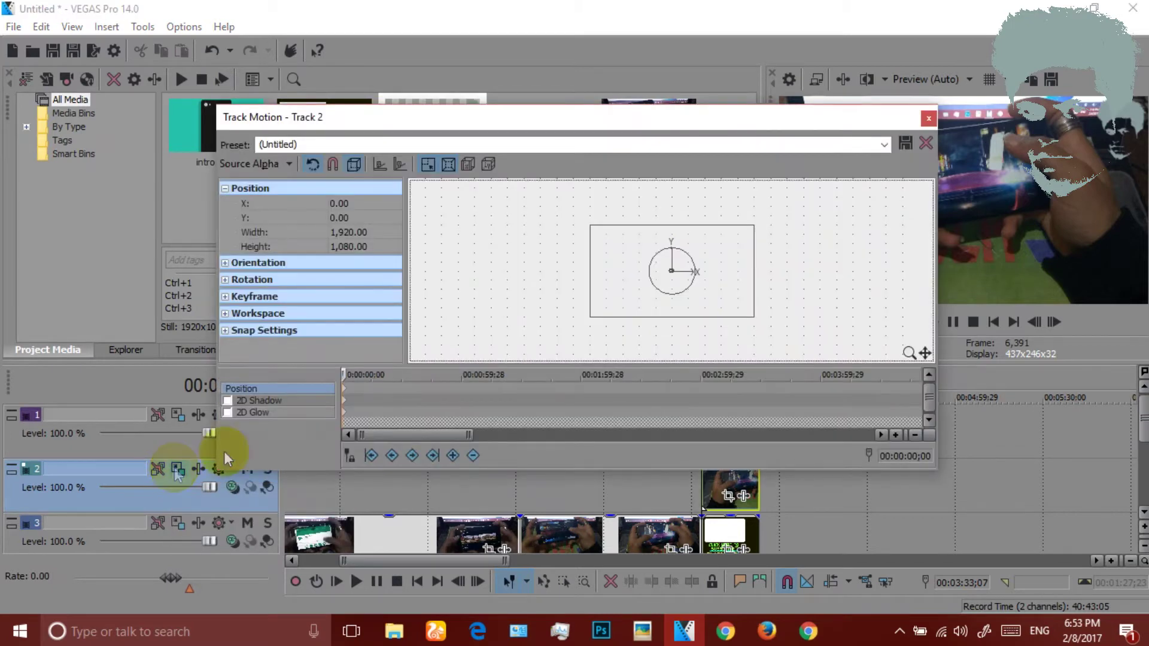
pyautogui.moveTo(730, 116); pyautogui.dragTo(488, 123)
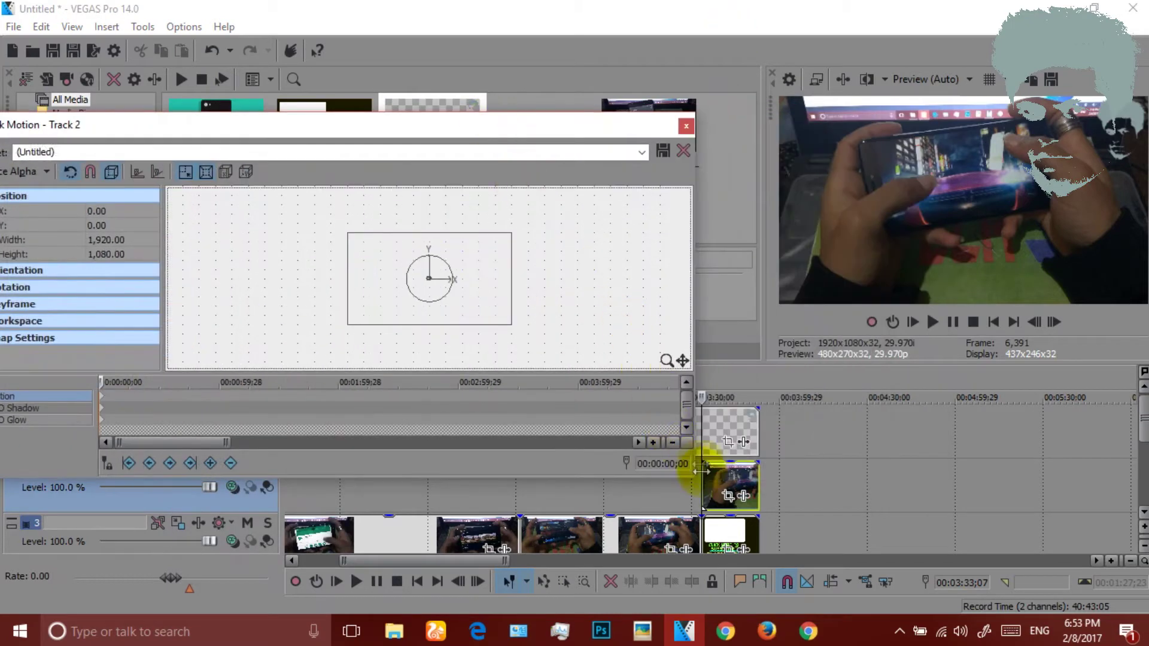
pyautogui.moveTo(694, 483); pyautogui.dragTo(548, 484)
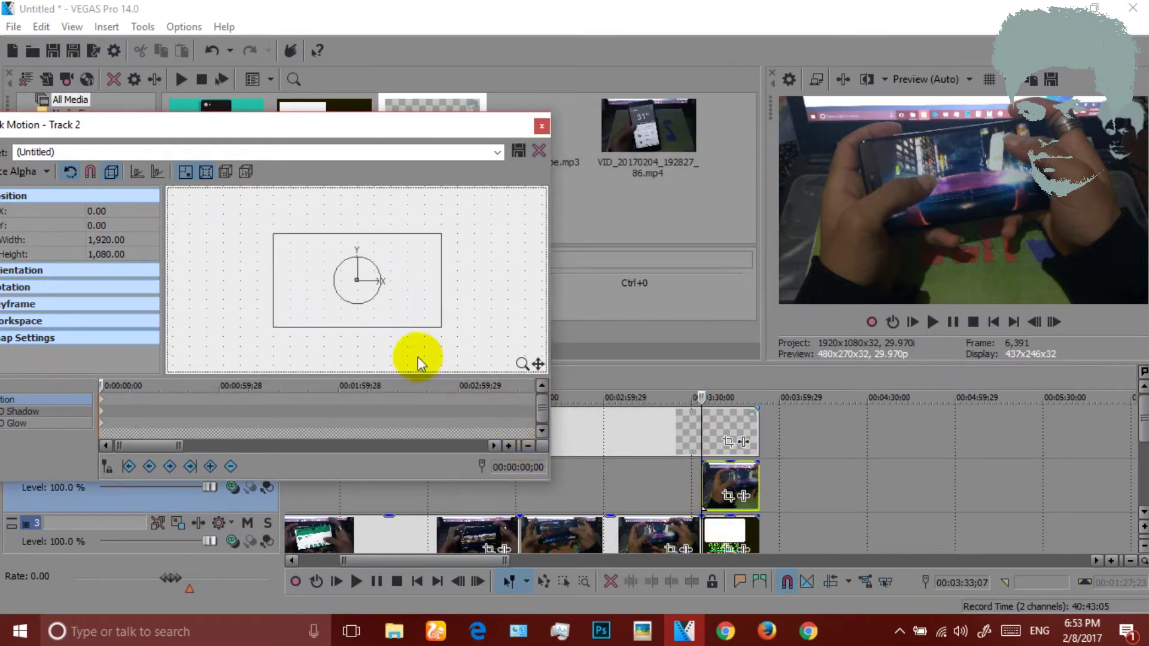
pyautogui.moveTo(423, 307); pyautogui.dragTo(401, 315)
# Step: Position track 2's picture over the end screen's white box at about X -443, Y 213
pyautogui.press('Up')
pyautogui.press('Up')
pyautogui.press('Up')
pyautogui.press('Up')
pyautogui.press('Up')
pyautogui.press('Up')
pyautogui.press('Up')
pyautogui.press('Up')
pyautogui.press('Up')
pyautogui.press('Up')
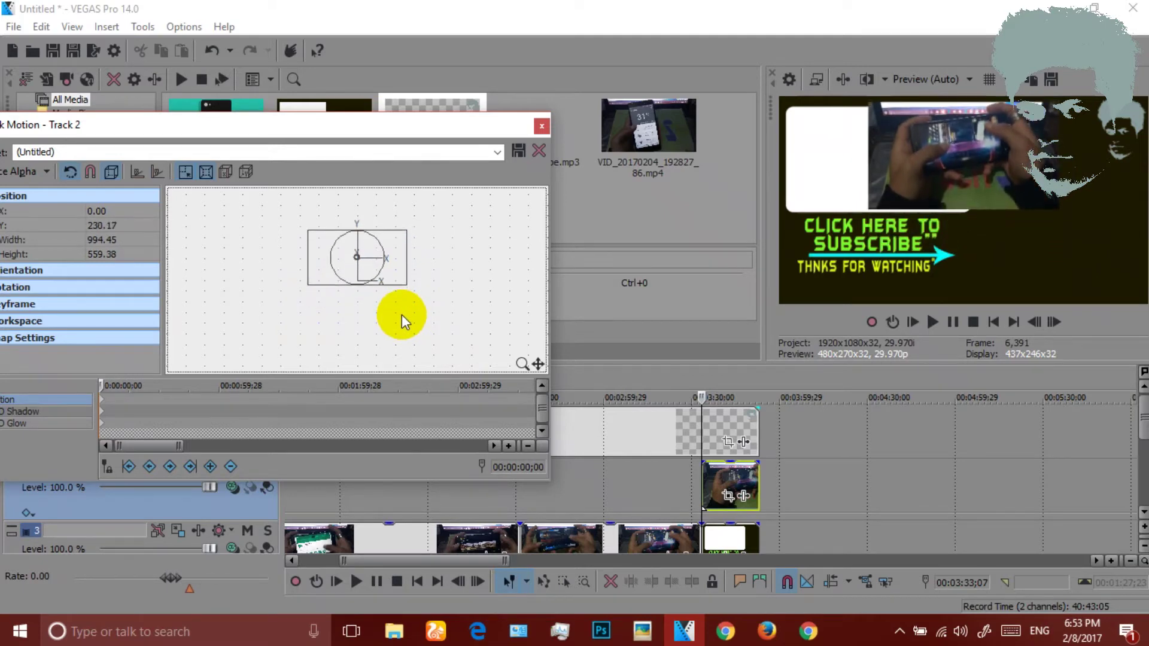
pyautogui.press('Down')
pyautogui.press('Down')
pyautogui.press('Down')
pyautogui.press('Left')
pyautogui.press('Left')
pyautogui.press('Left')
pyautogui.press('Left')
pyautogui.press('Left')
pyautogui.press('Left')
pyautogui.press('Left')
pyautogui.press('Left')
pyautogui.press('Left')
pyautogui.press('Left')
pyautogui.press('Left')
pyautogui.press('Left')
pyautogui.press('Left')
pyautogui.press('Left')
pyautogui.press('Left')
pyautogui.press('Left')
pyautogui.press('Left')
pyautogui.press('Left')
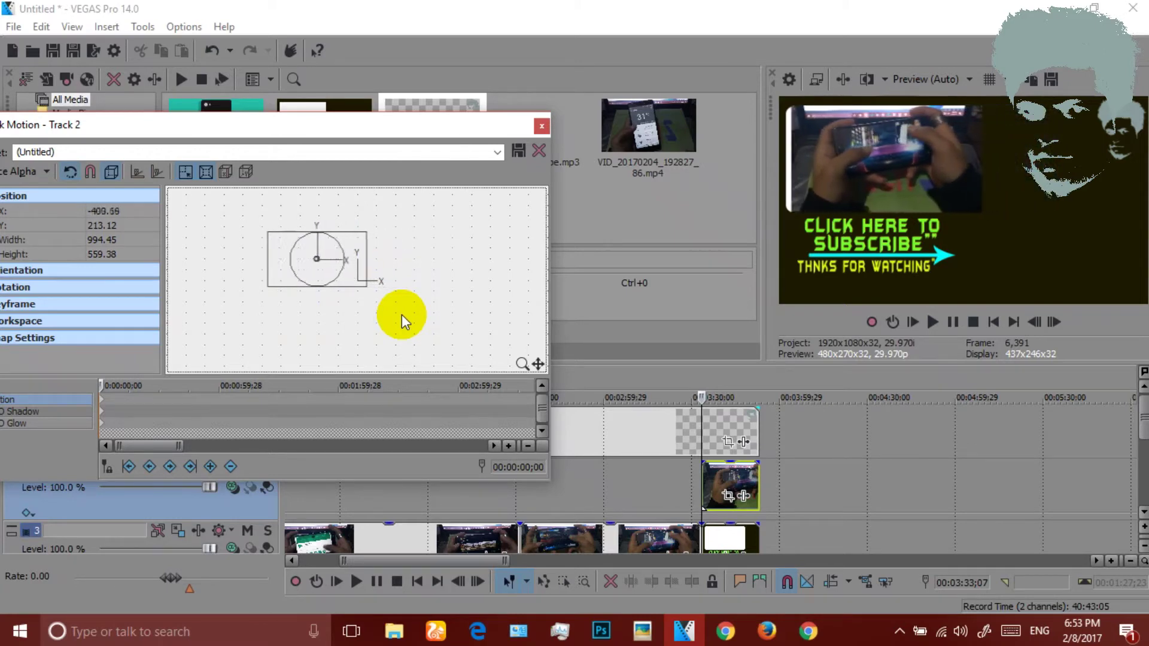
pyautogui.press('Right')
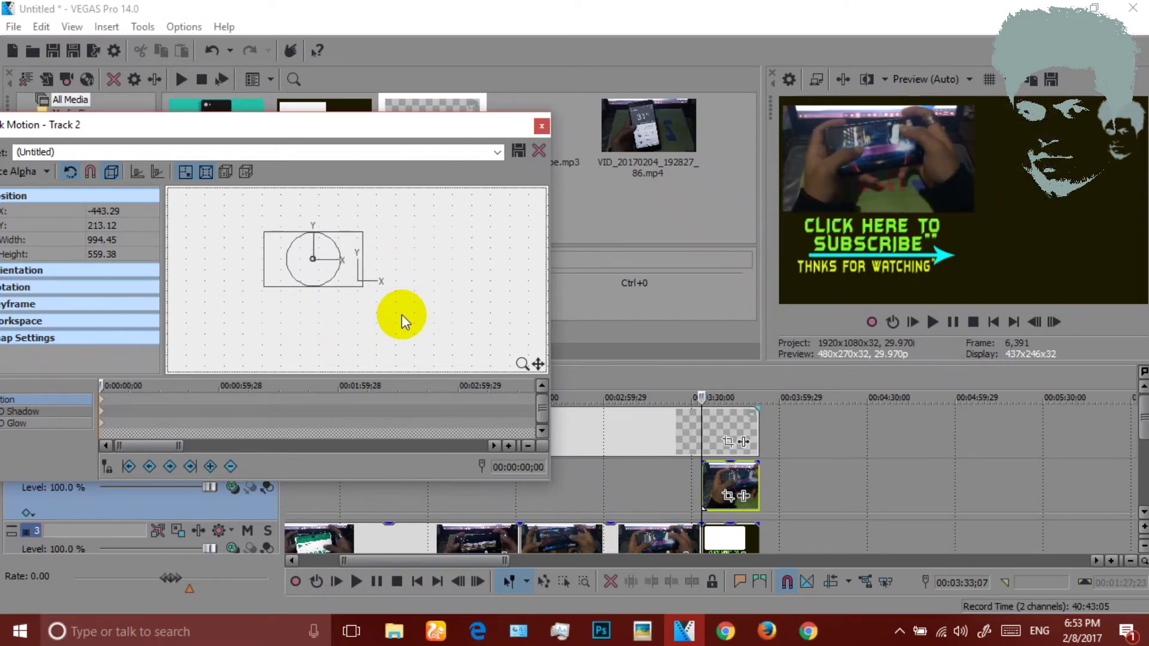
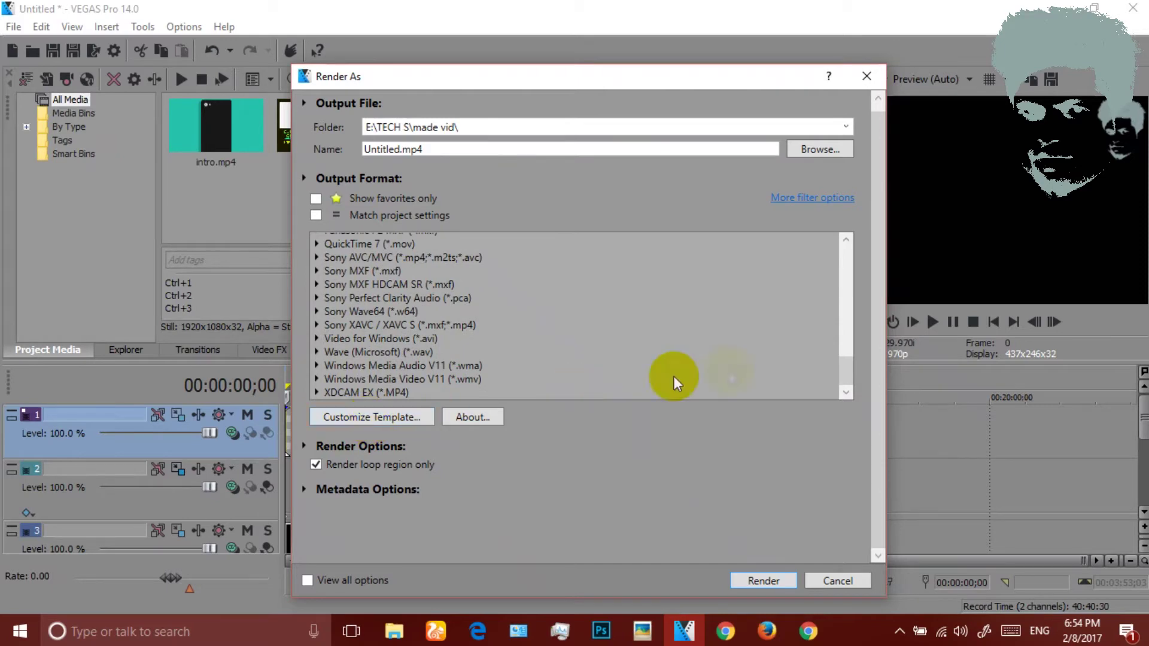
# Step: Show only favorite render formats and choose the MainConcept AVC/AAC template YOUTUBE 3 1080p
pyautogui.moveTo(846, 359); pyautogui.dragTo(842, 281)
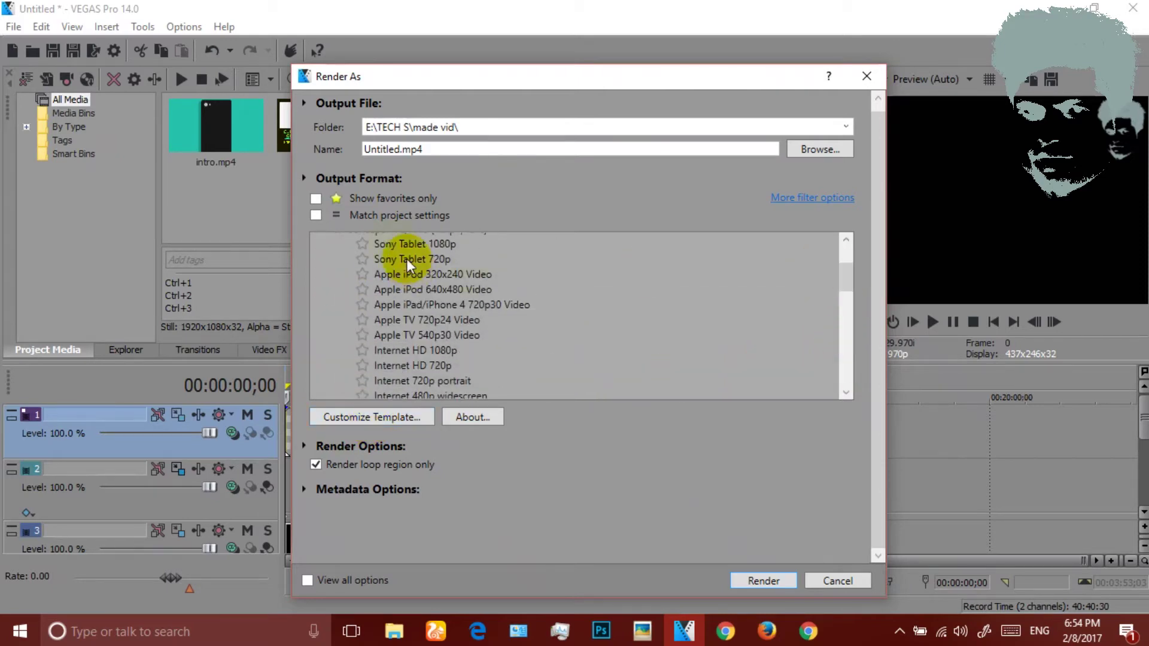
pyautogui.click(316, 200)
pyautogui.click(455, 285)
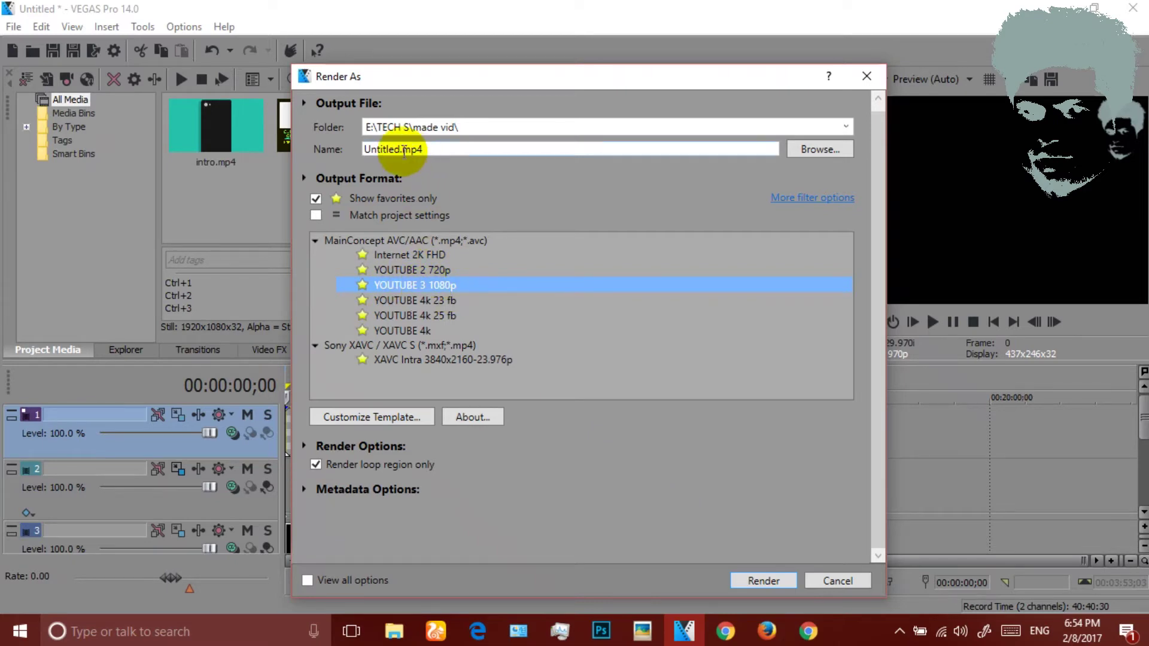
# Step: Examine the YOUTUBE 3 1080p template's video, audio, system and project settings without changing them
pyautogui.click(375, 418)
pyautogui.click(570, 47)
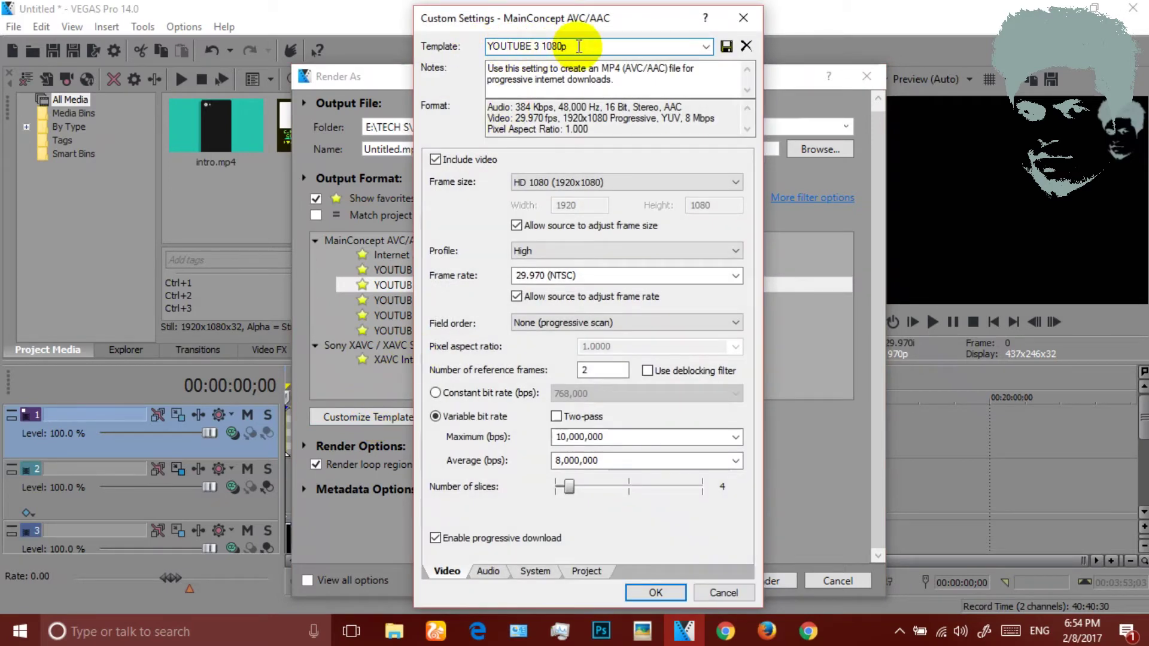
pyautogui.click(572, 182)
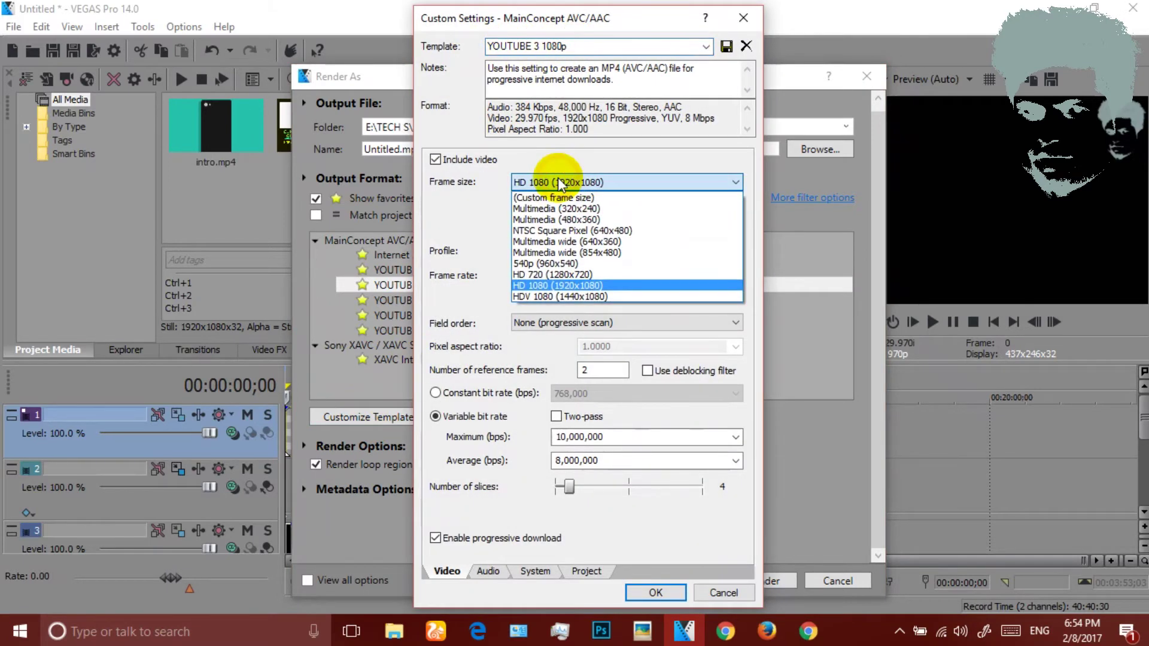
pyautogui.click(572, 183)
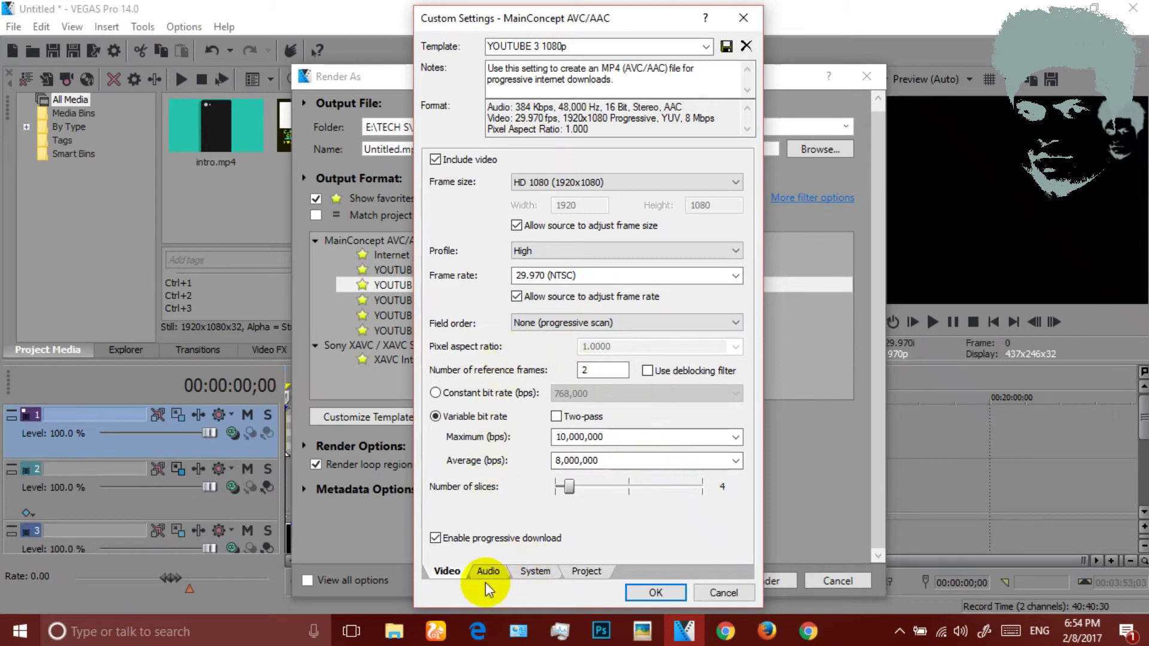
pyautogui.click(526, 572)
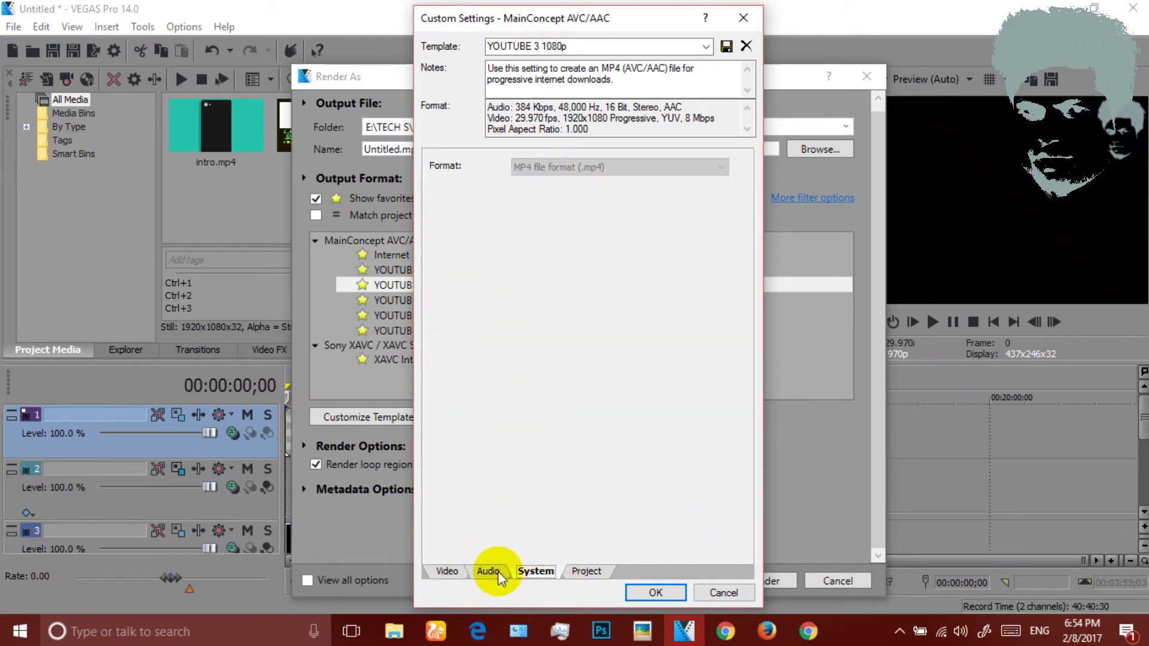
pyautogui.click(581, 573)
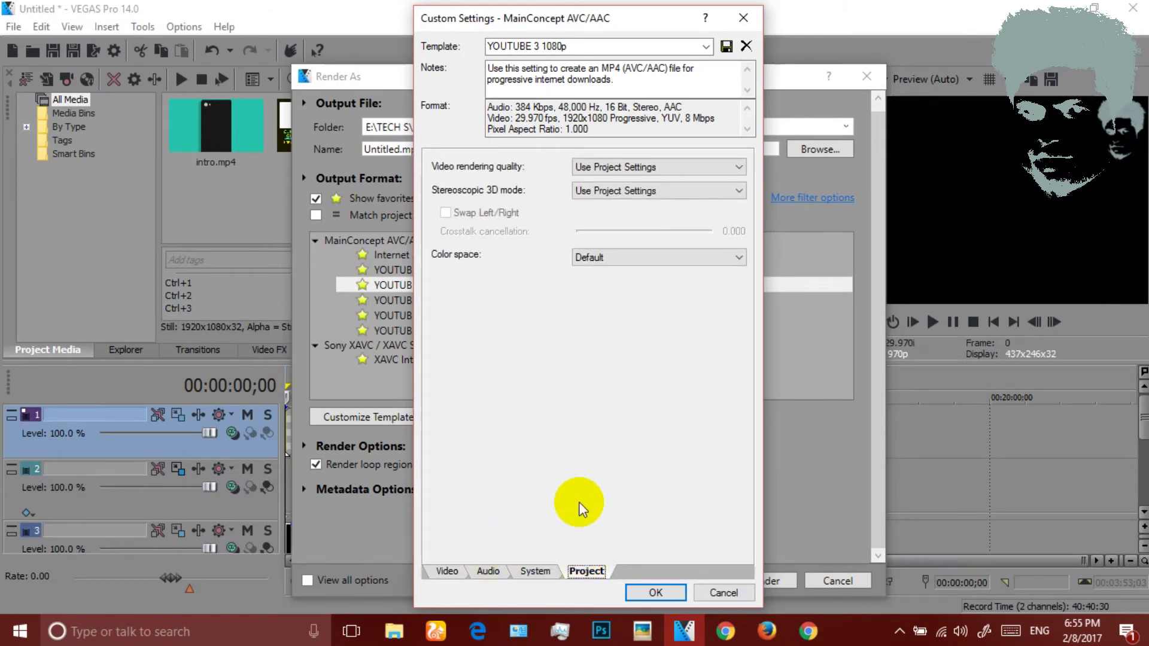
pyautogui.click(535, 571)
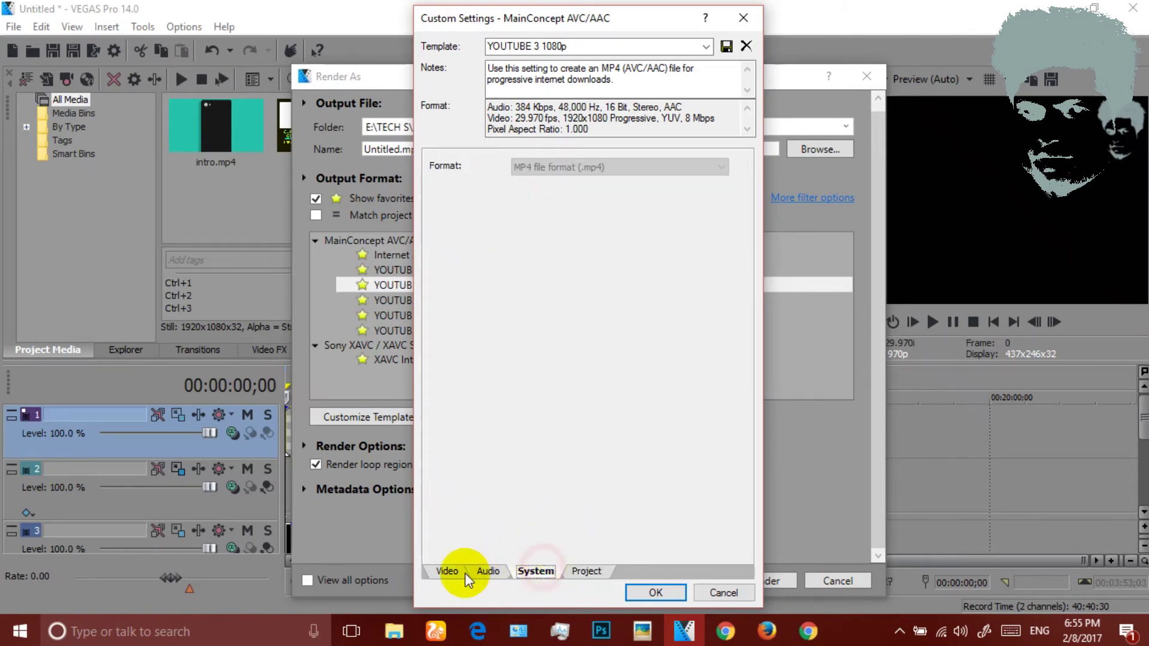
pyautogui.click(499, 572)
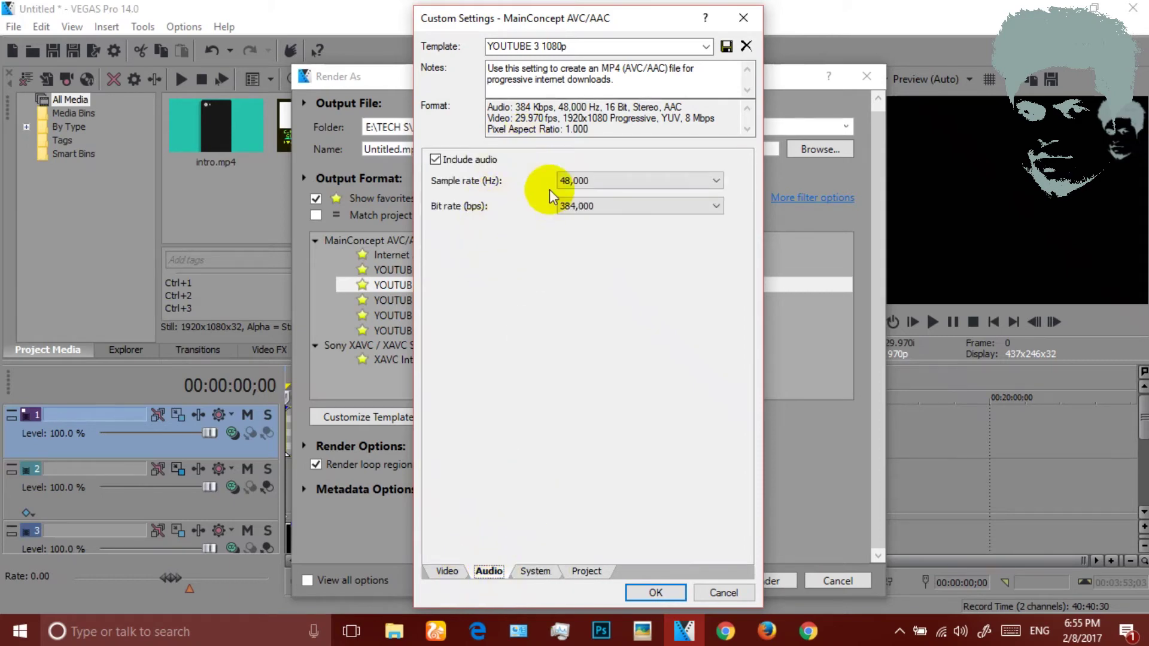
pyautogui.click(633, 182)
pyautogui.click(633, 184)
pyautogui.click(597, 211)
pyautogui.click(595, 211)
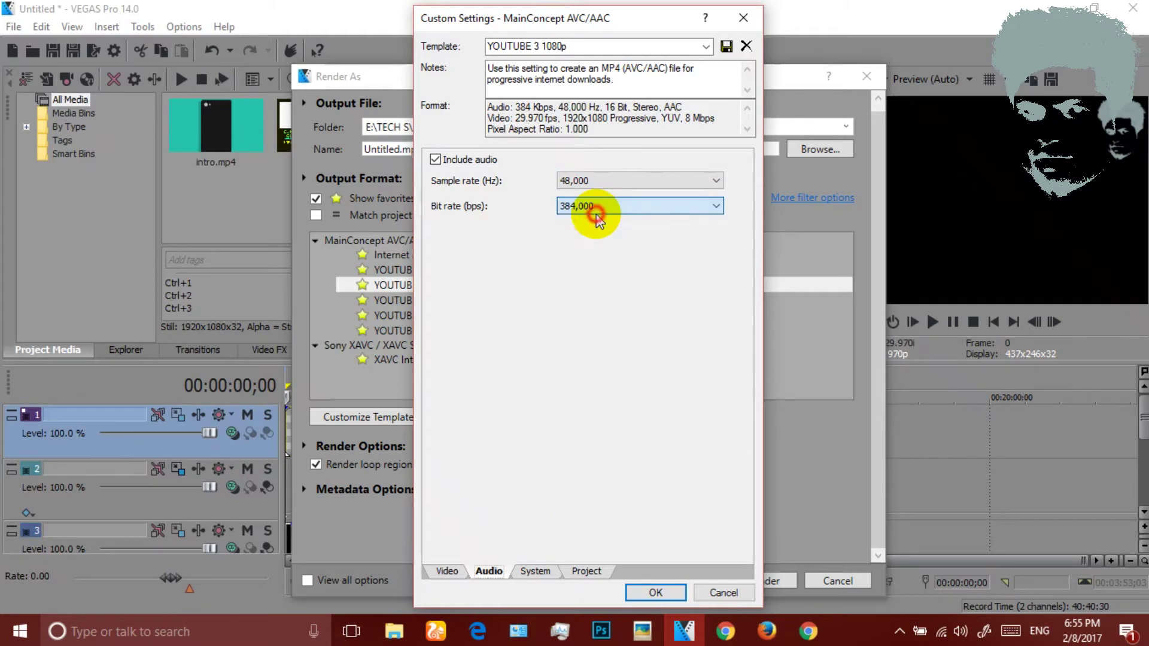
pyautogui.click(448, 572)
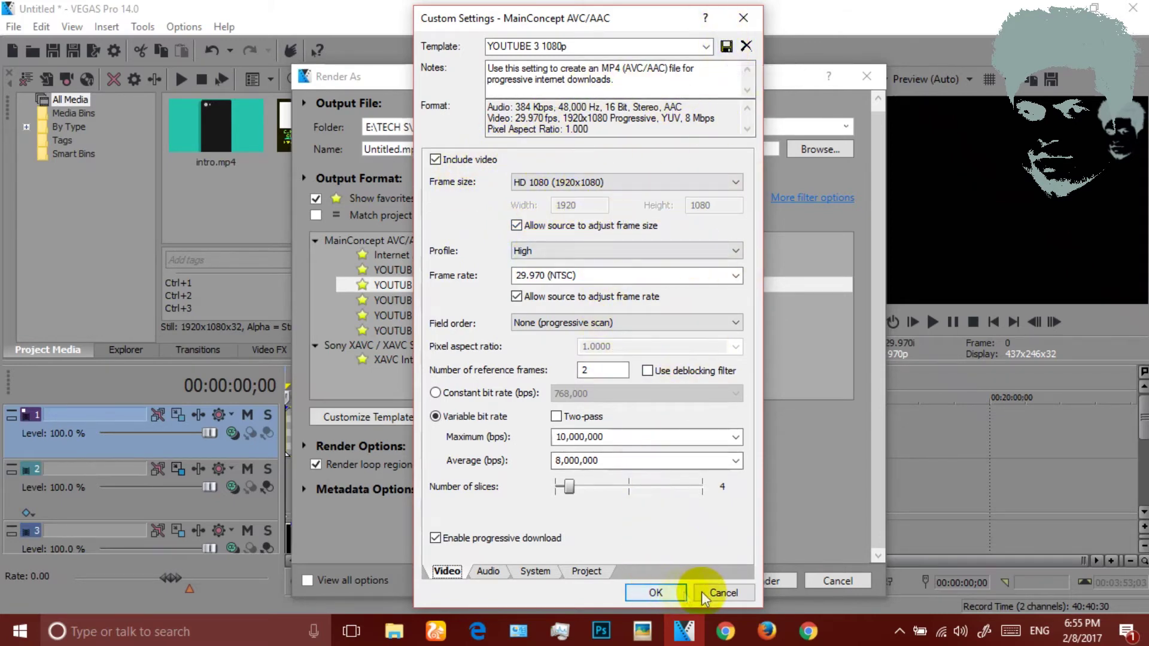
pyautogui.click(725, 591)
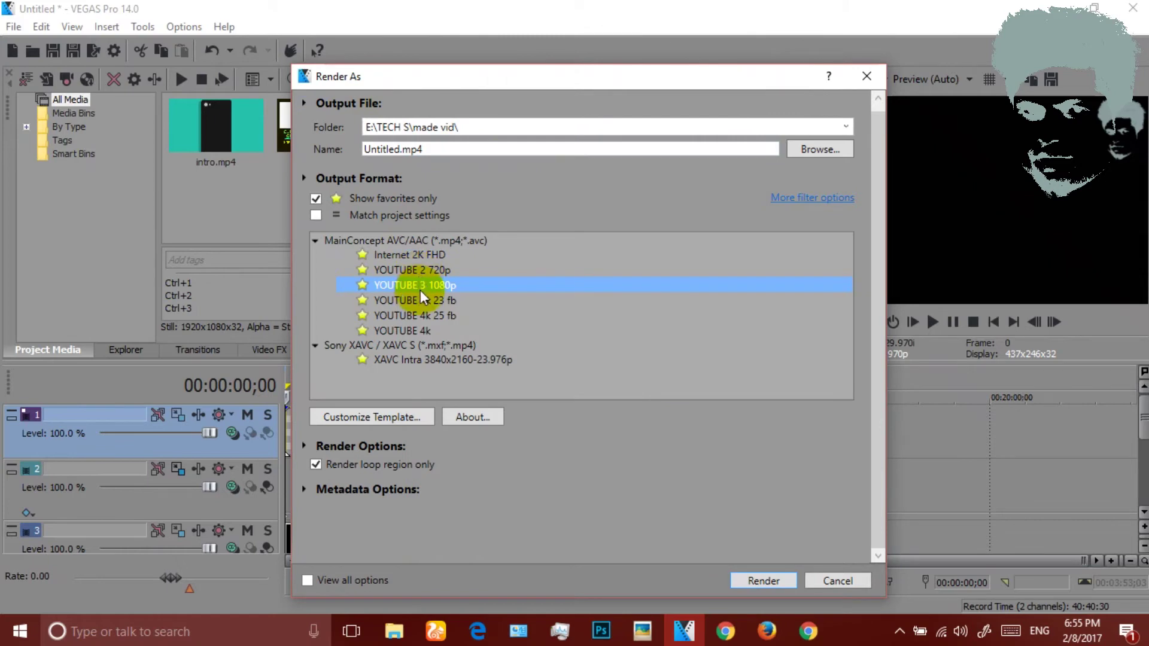
# Step: Name the output file trial user.mp4 and render it
pyautogui.click(400, 150)
pyautogui.press('BackSpace')
pyautogui.press('BackSpace')
pyautogui.press('BackSpace')
pyautogui.press('BackSpace')
pyautogui.press('BackSpace')
pyautogui.press('BackSpace')
pyautogui.press('BackSpace')
pyautogui.press('BackSpace')
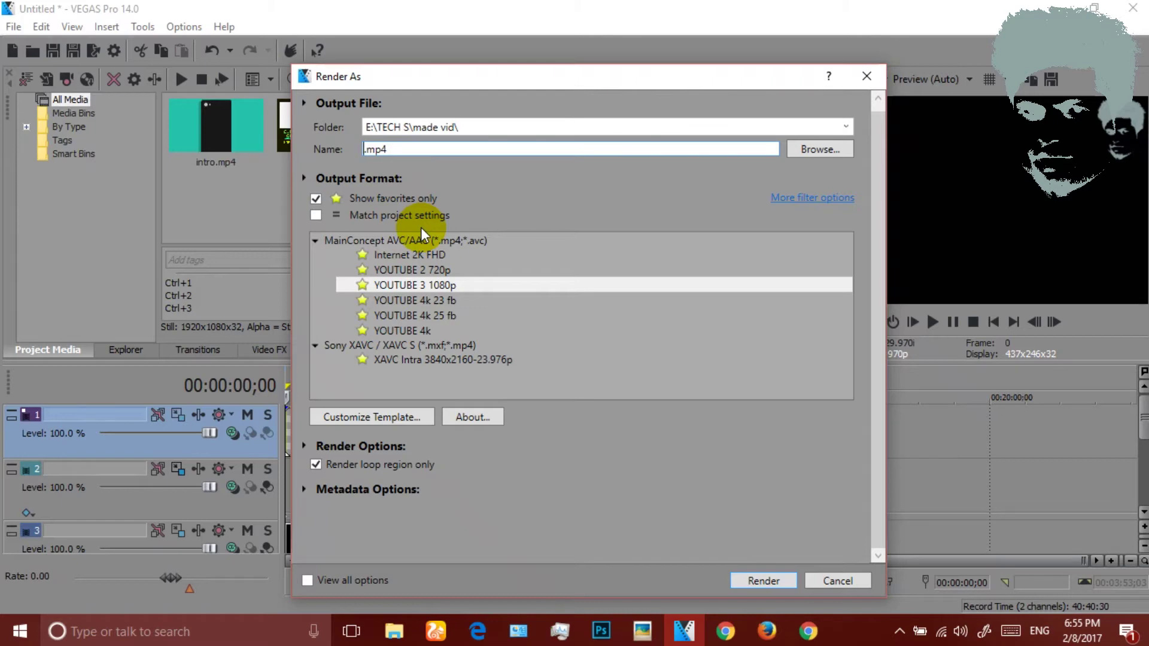
pyautogui.write('trial user')
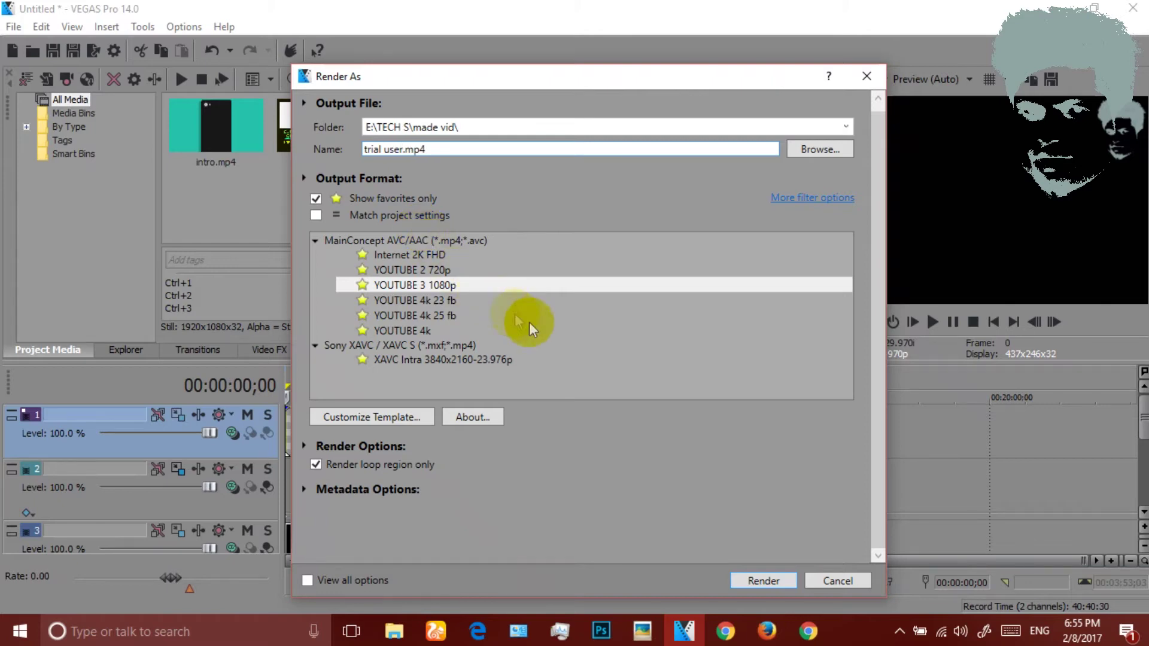
pyautogui.click(763, 579)
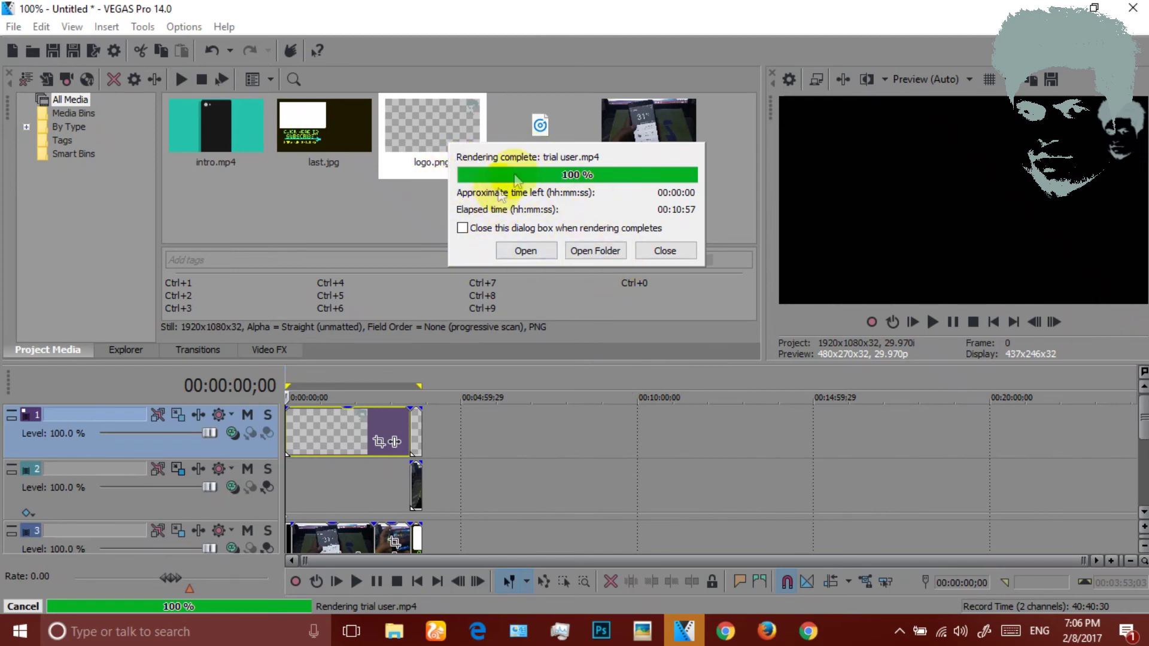
# Step: Open the render's output folder, play trial user.mp4 full screen in Movies & TV, and pause it after the intro
pyautogui.click(591, 254)
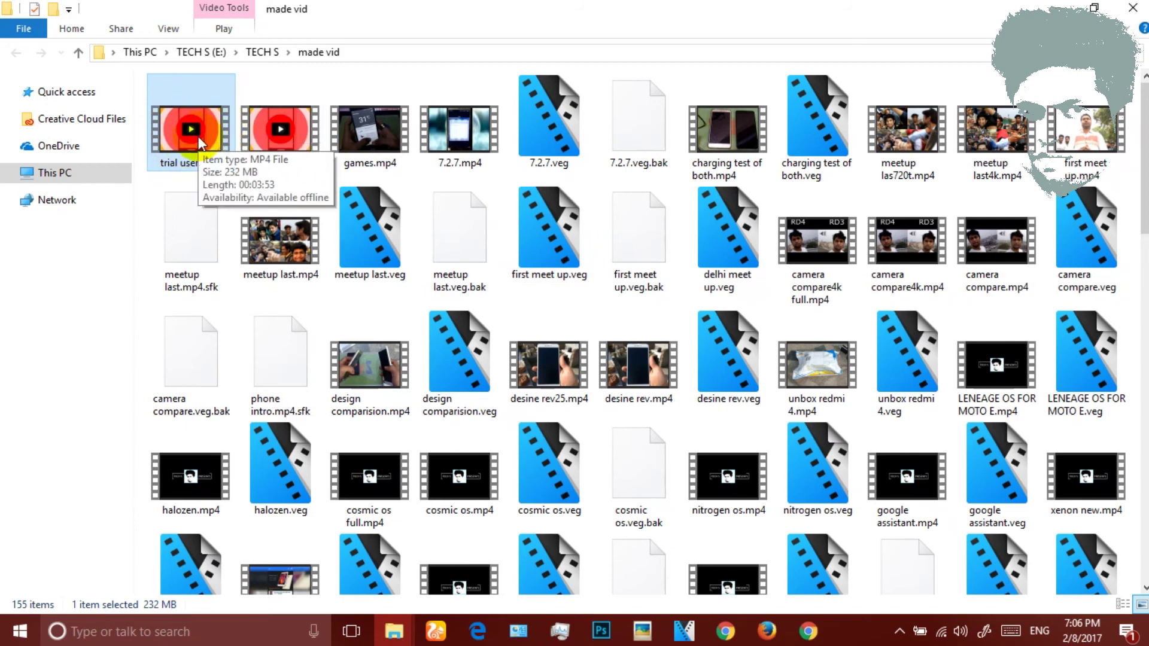
pyautogui.doubleClick(200, 138)
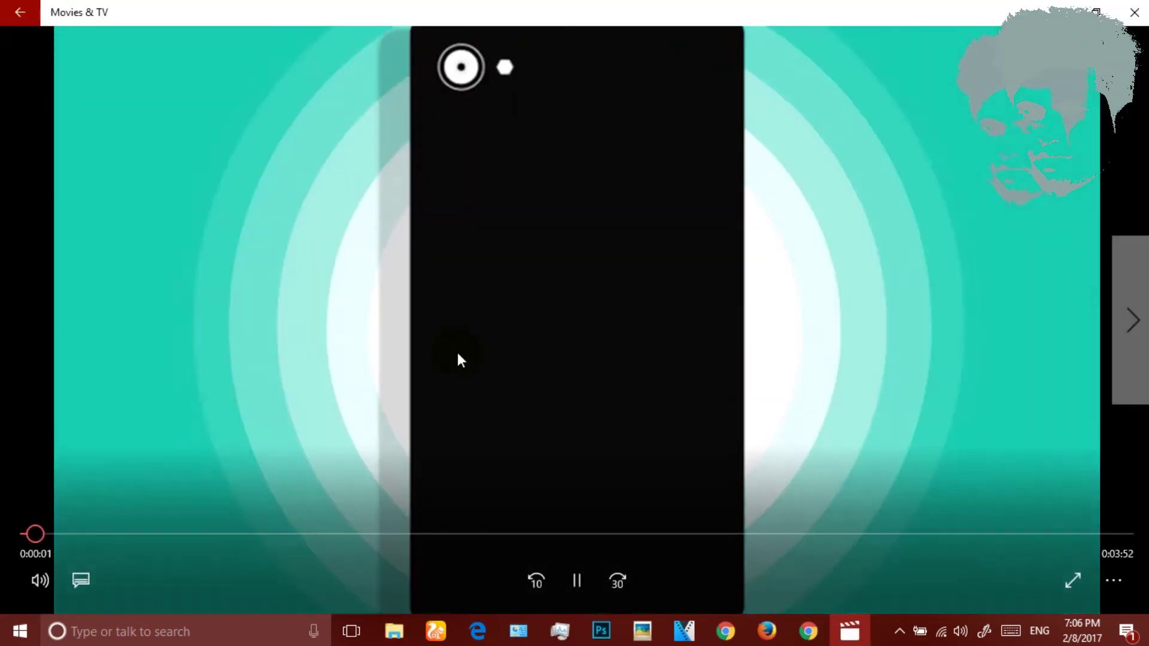
pyautogui.doubleClick(458, 357)
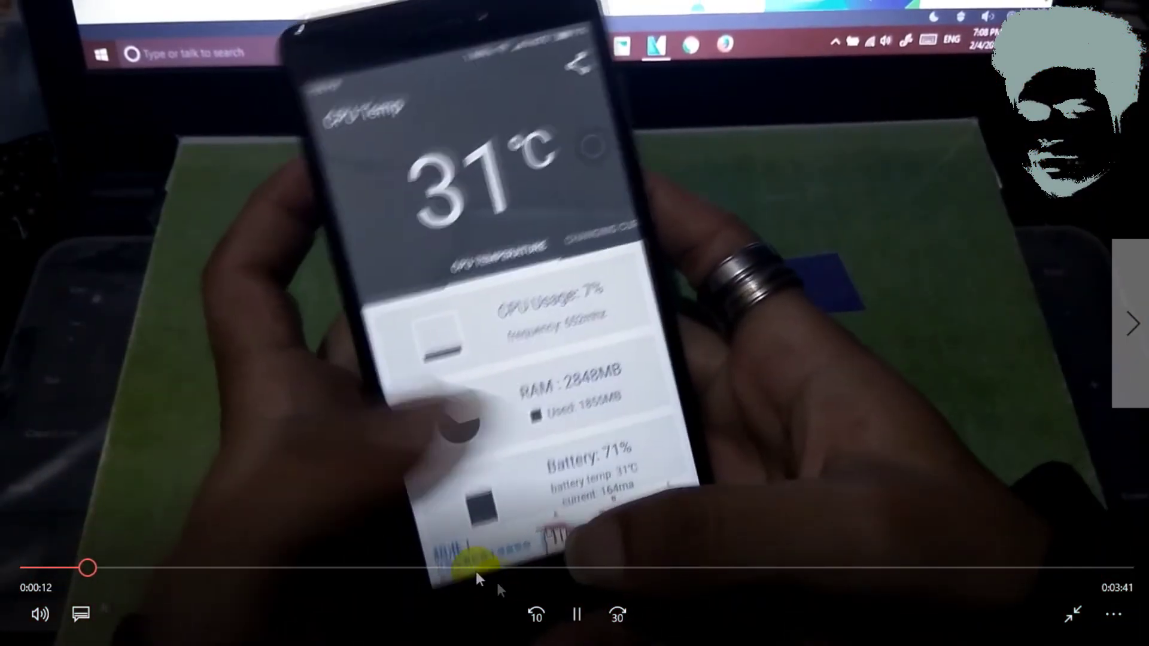
pyautogui.click(585, 606)
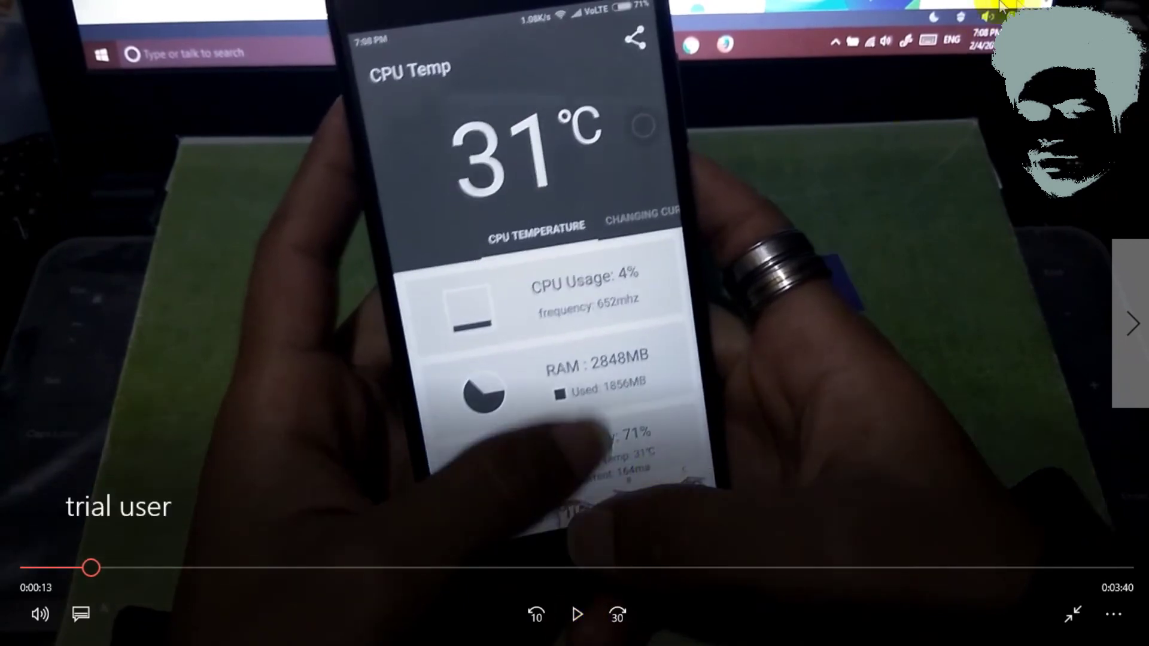
# Step: Skip to the end screen at about 0:03:38, play it to check the overlaid clip and logo, and pause
pyautogui.moveTo(961, 38)
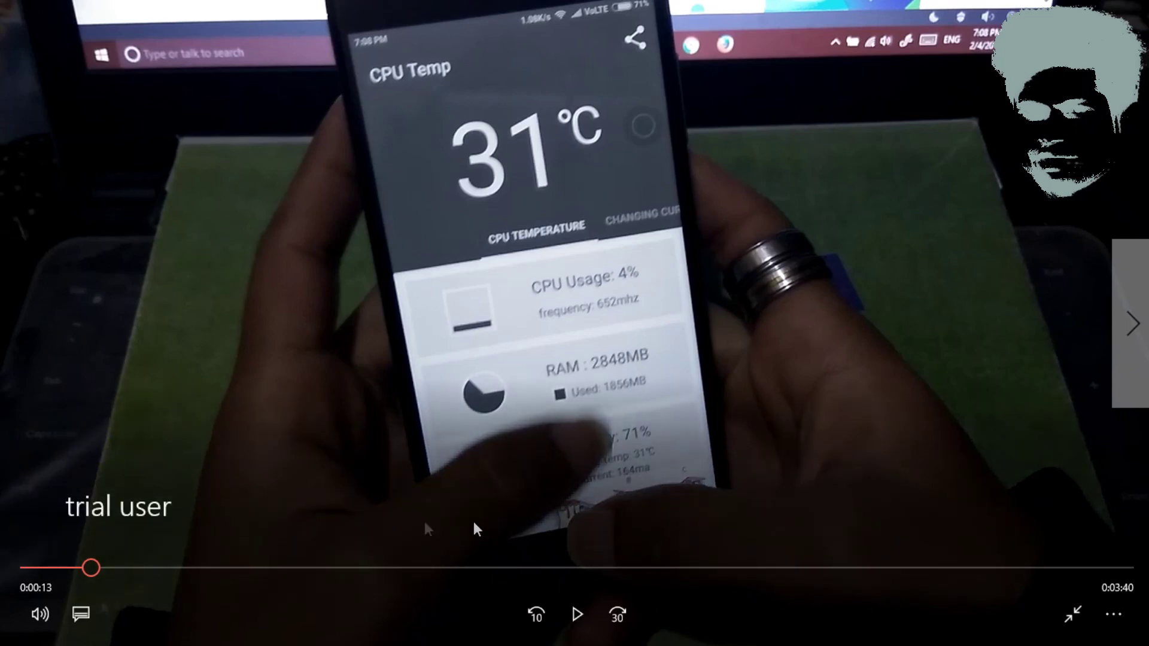
pyautogui.moveTo(91, 568); pyautogui.dragTo(1086, 576)
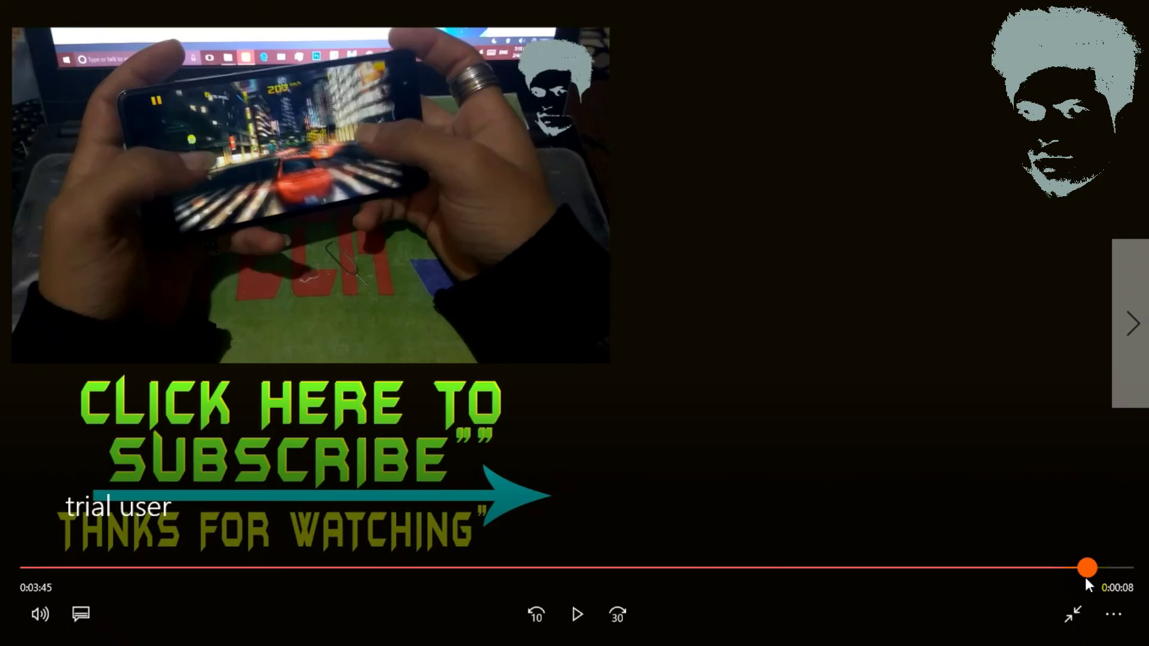
pyautogui.click(1057, 575)
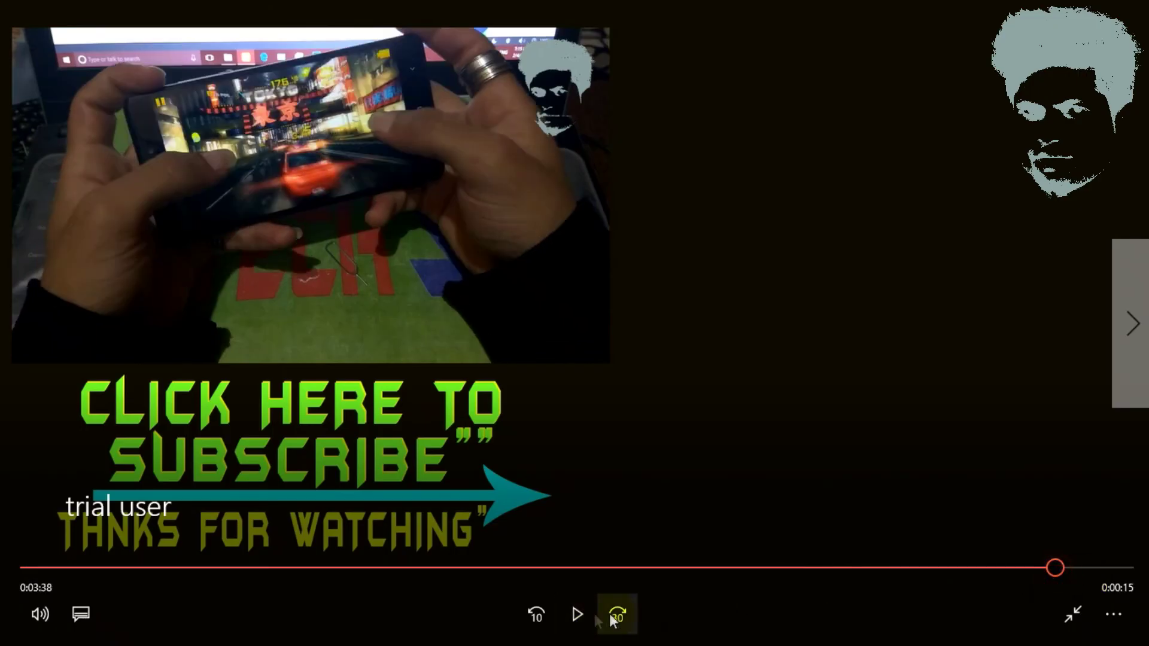
pyautogui.click(577, 615)
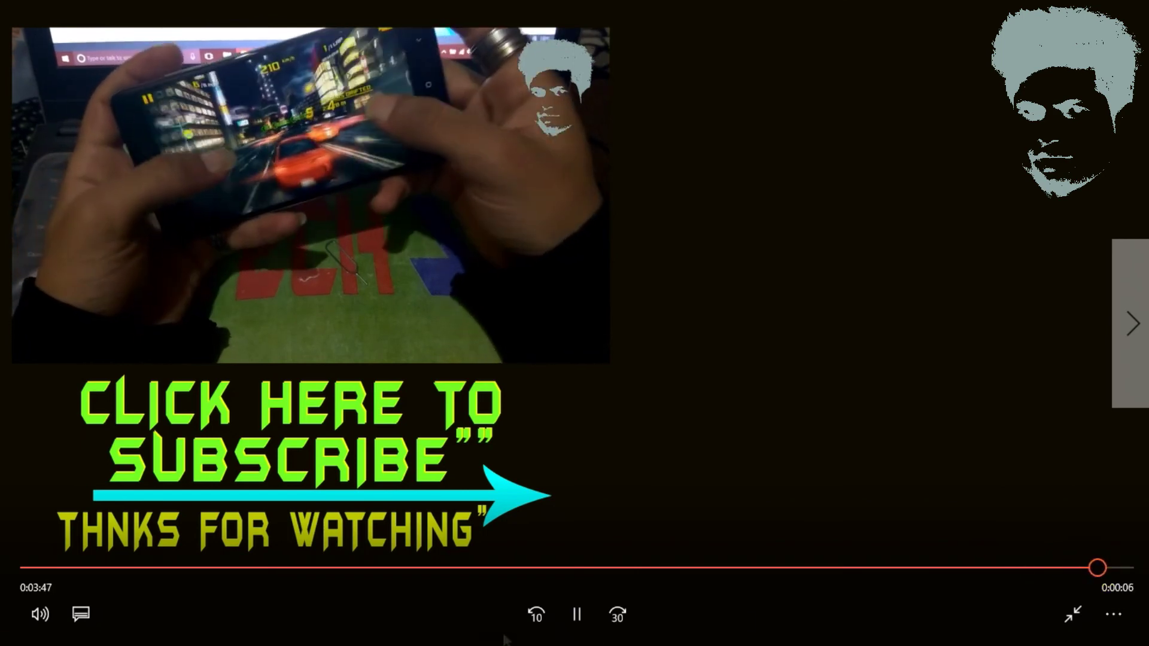
pyautogui.click(578, 611)
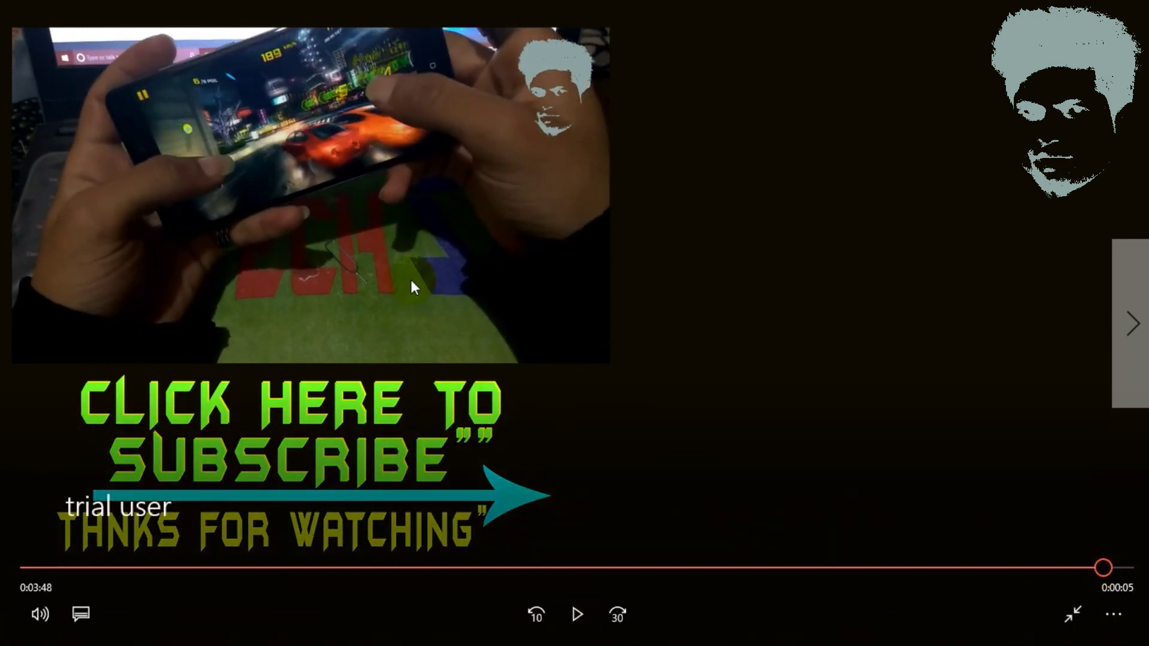